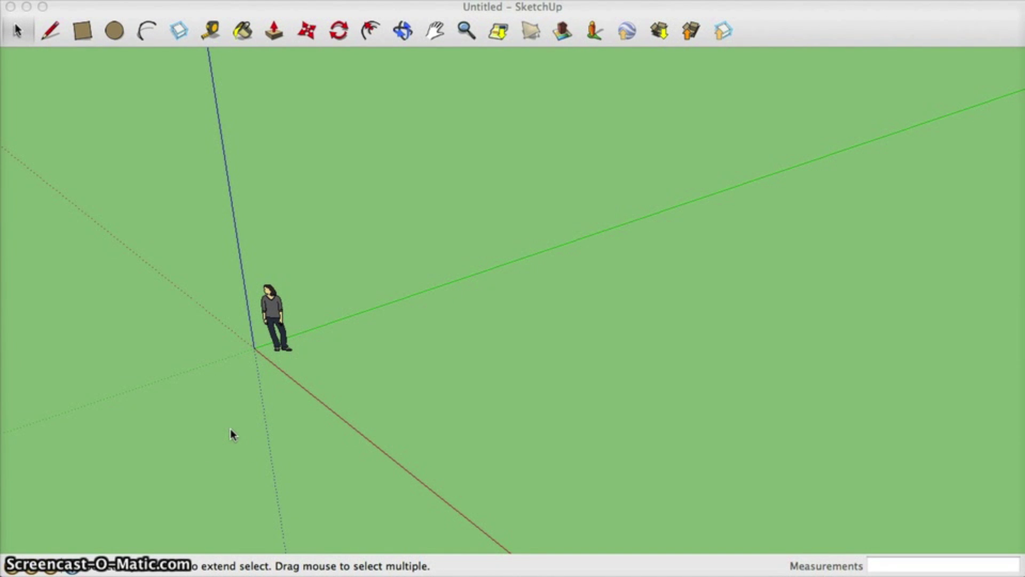
Select the standing person figure beside the origin.
click(230, 406)
click(200, 186)
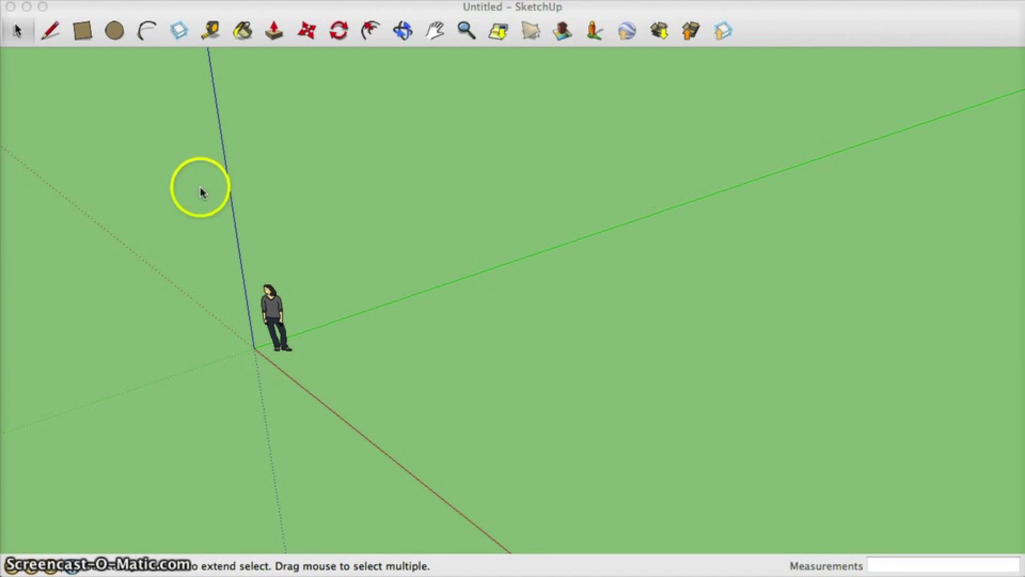
click(19, 33)
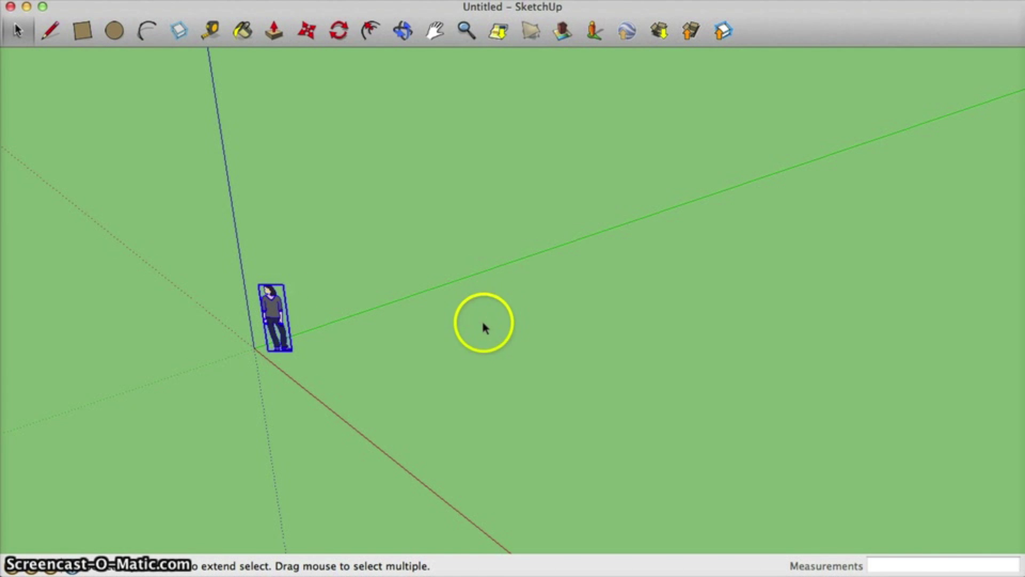
Draw a 12' line parallel to the green axis on the ground, near the person figure.
click(49, 33)
scroll(360, 320, up, 2)
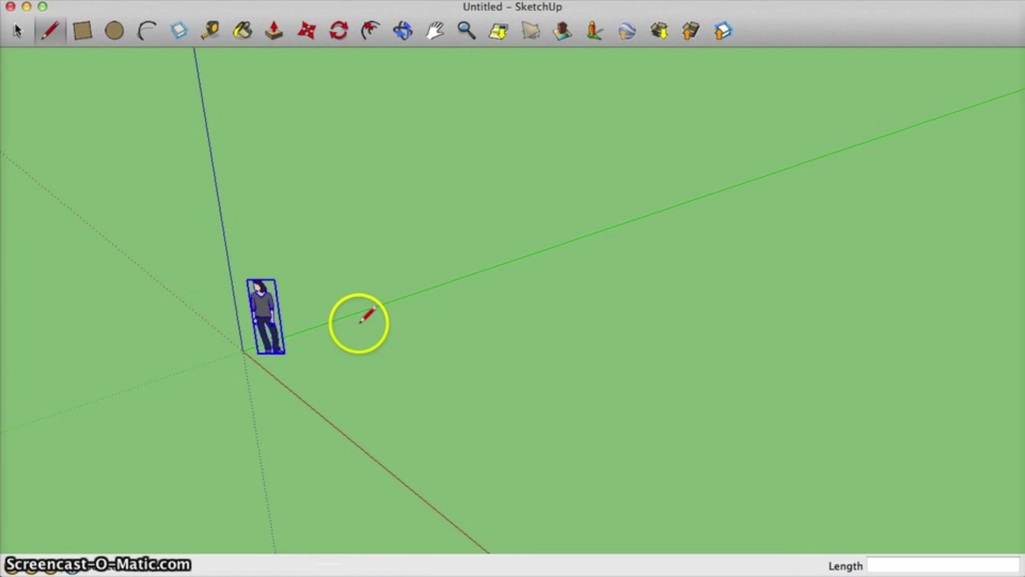
click(347, 362)
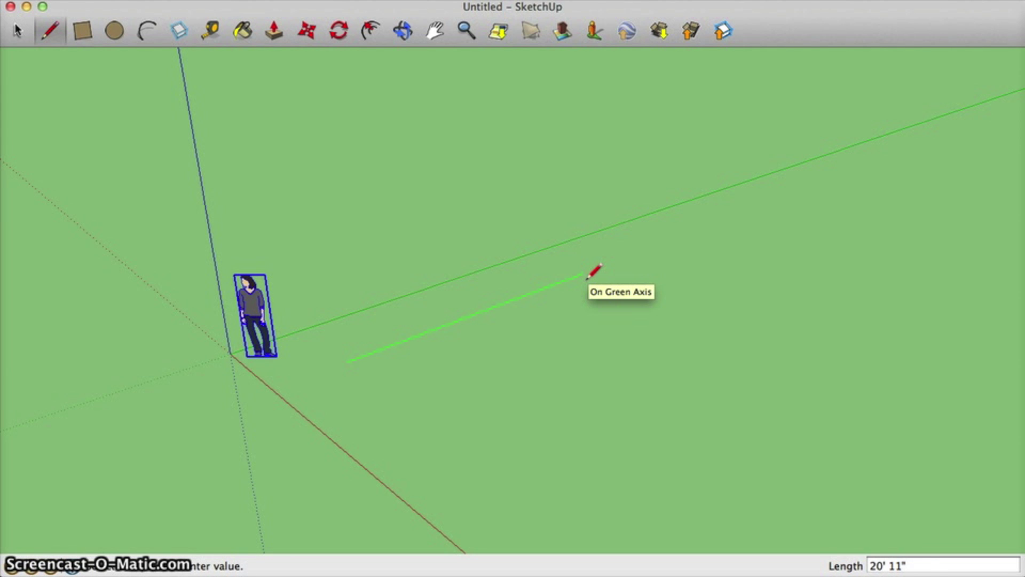
drag(586, 275, 559, 283)
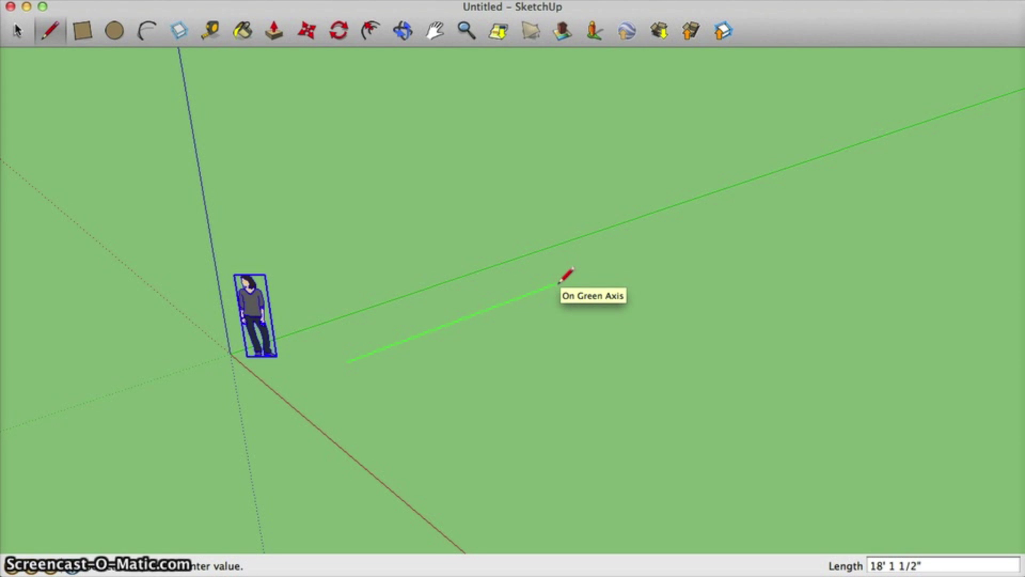
text(12)
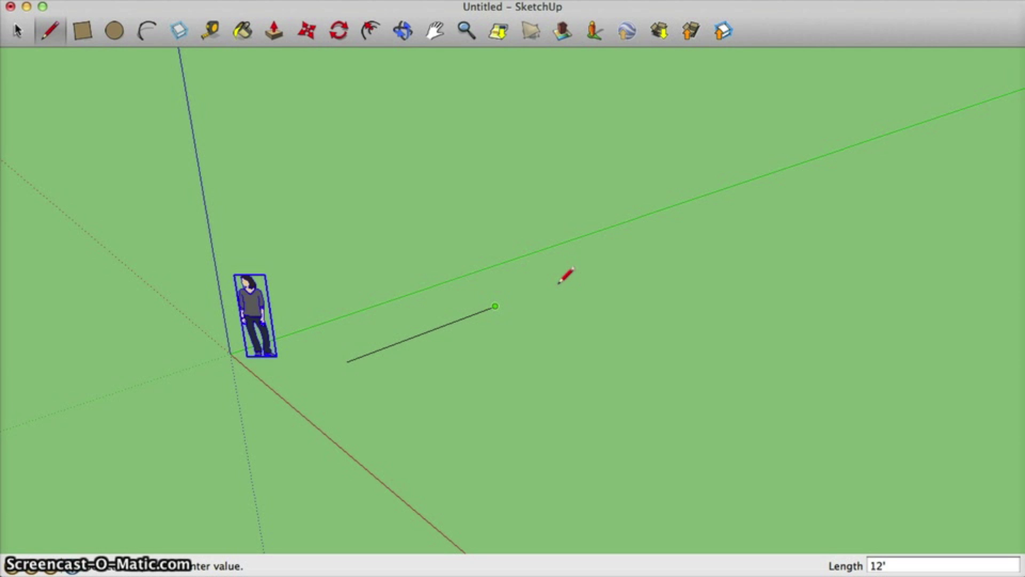
drag(361, 193, 92, 80)
Draw a 20' by 25' rectangle on the ground beside the straight line.
click(83, 31)
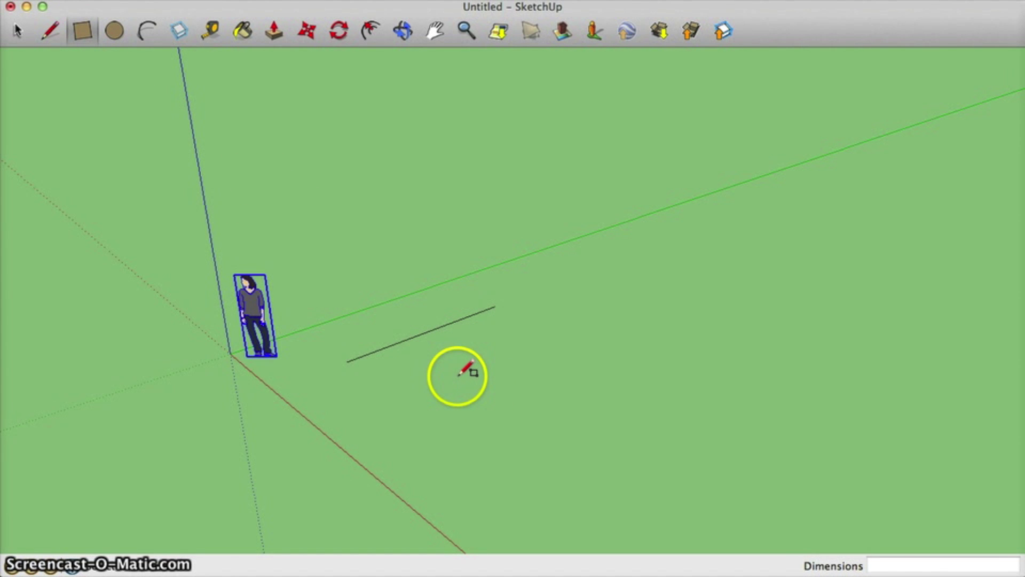
click(458, 375)
drag(458, 375, 614, 398)
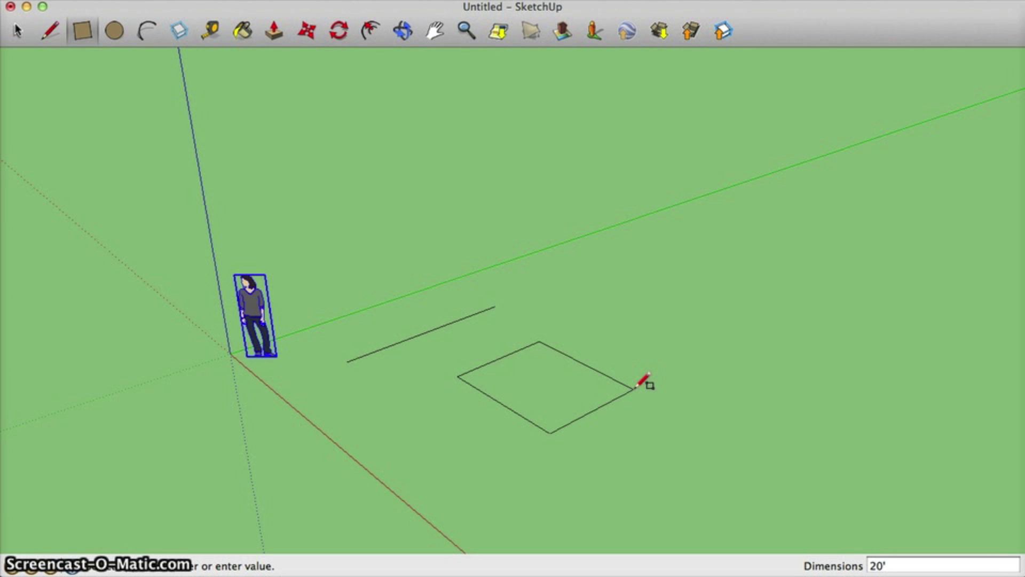
text(25)
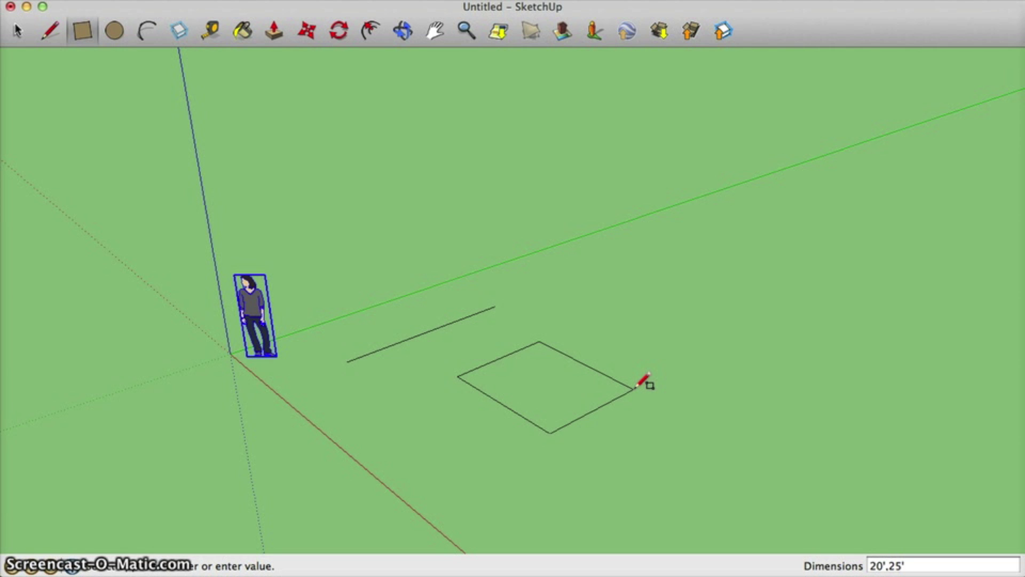
key(Return)
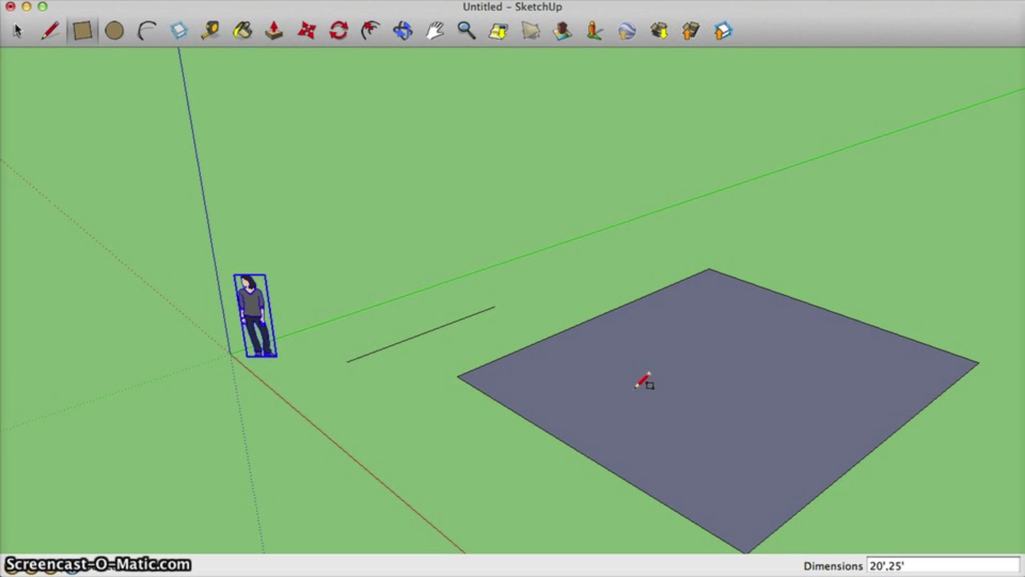
scroll(635, 387, down, 10)
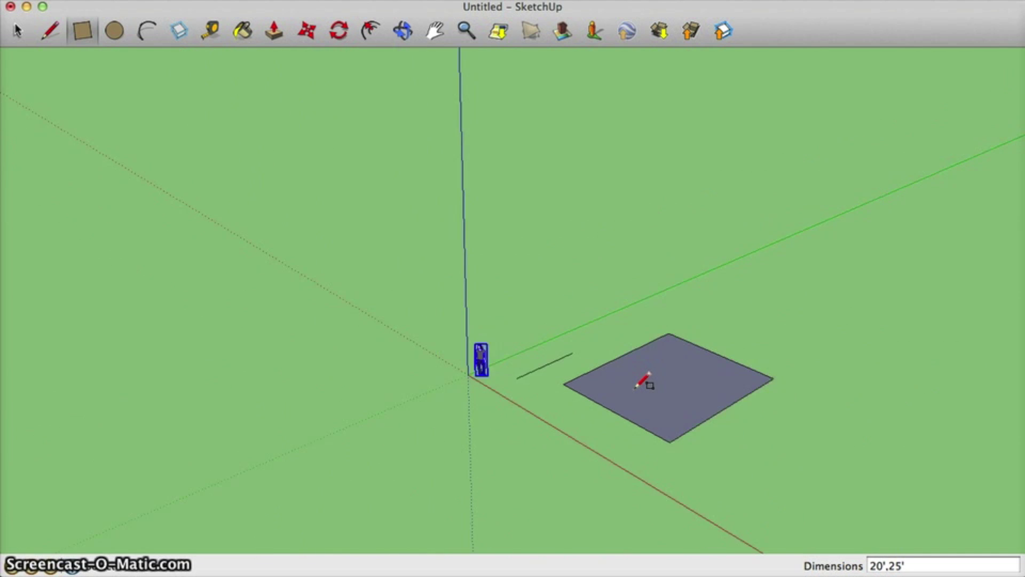
scroll(643, 382, up, 10)
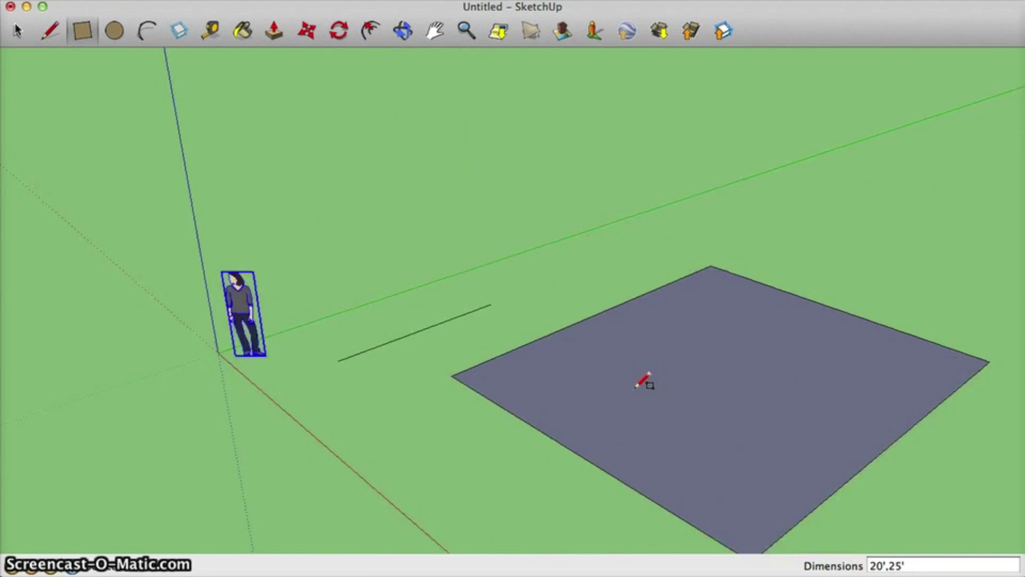
scroll(643, 382, down, 4)
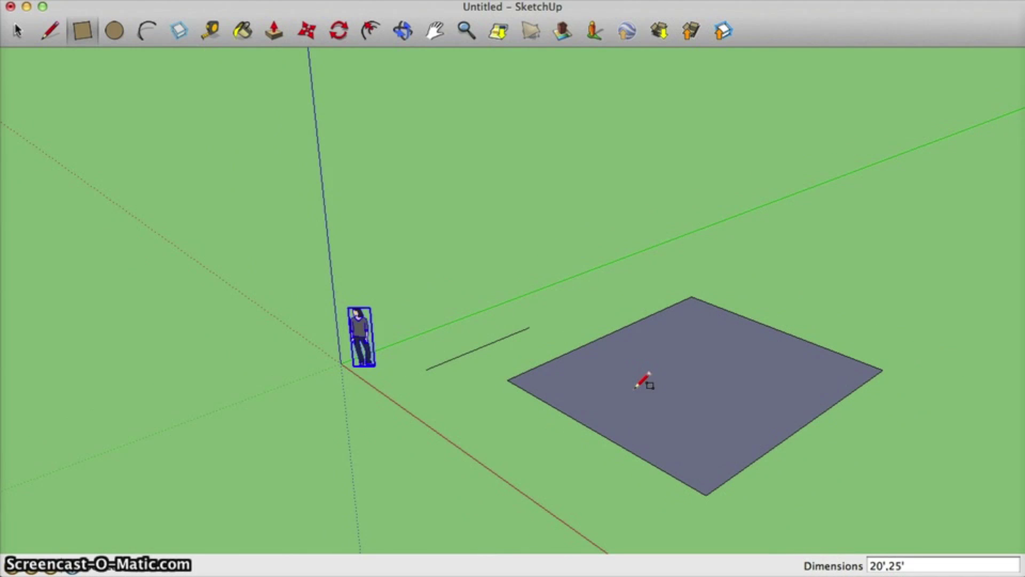
middle_drag(643, 383, 527, 463)
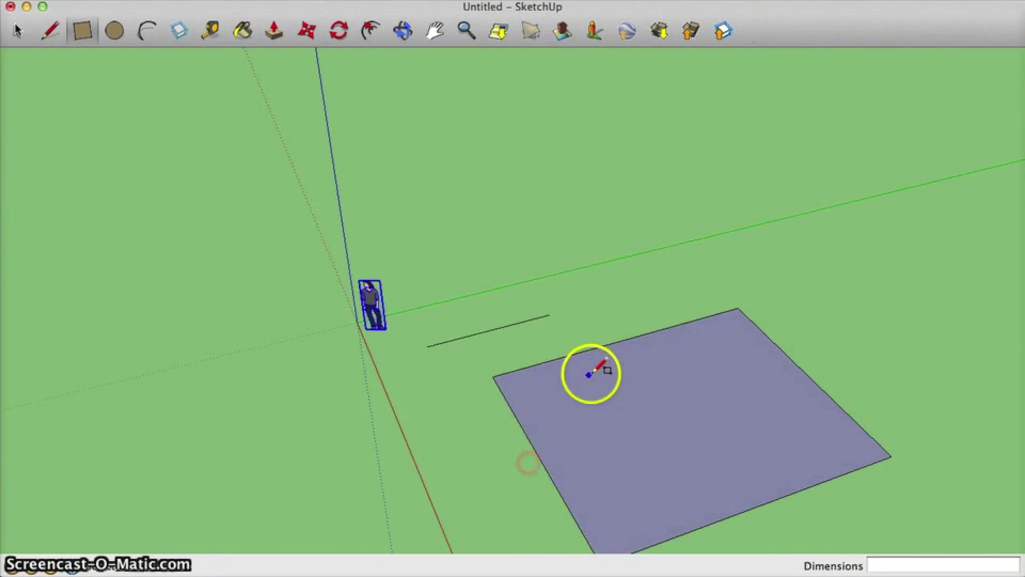
middle_drag(613, 368, 485, 262)
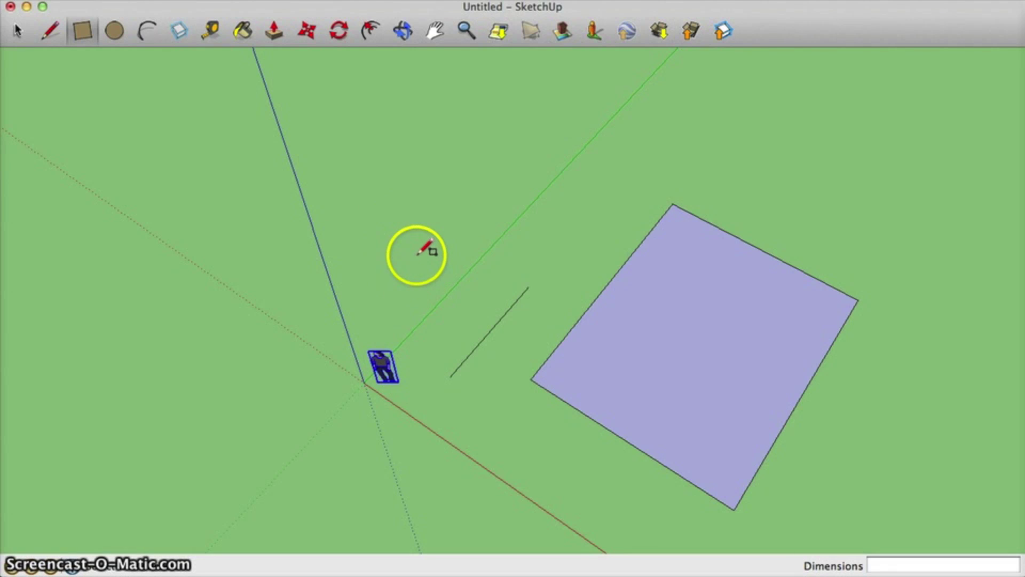
click(418, 218)
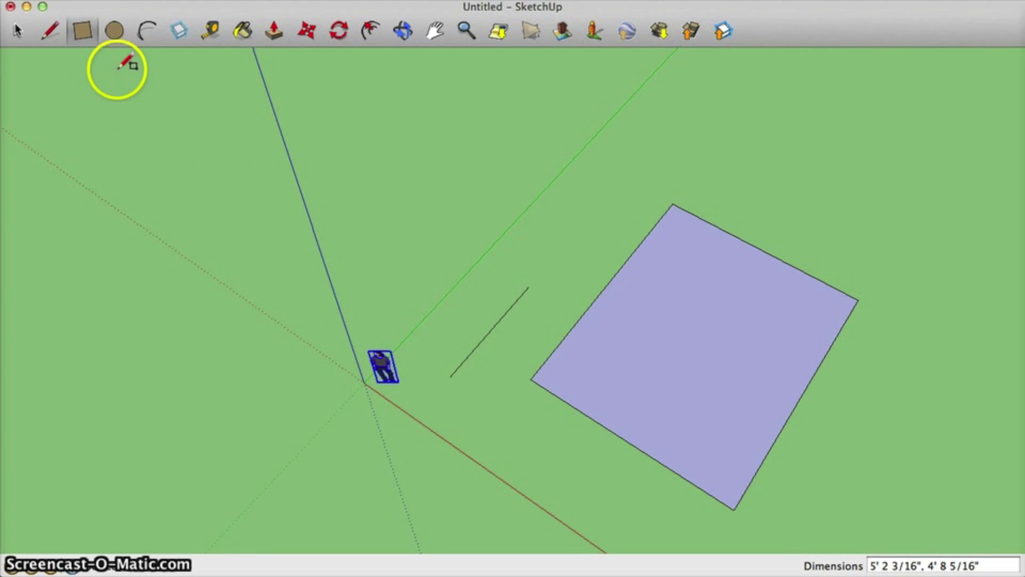
key(Escape)
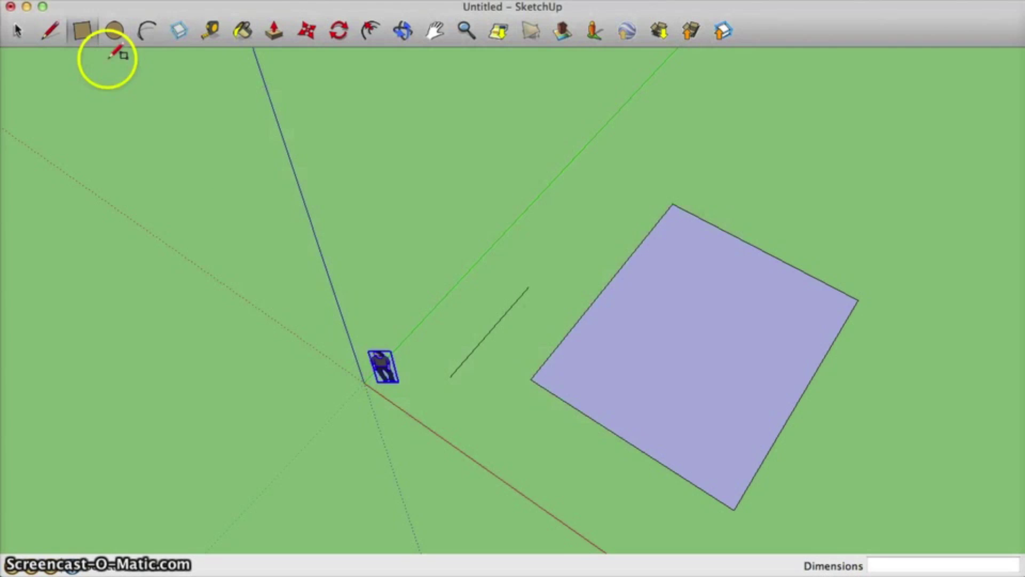
Draw a 24-sided circle with a 20' radius on the ground, centred behind the person figure.
click(114, 31)
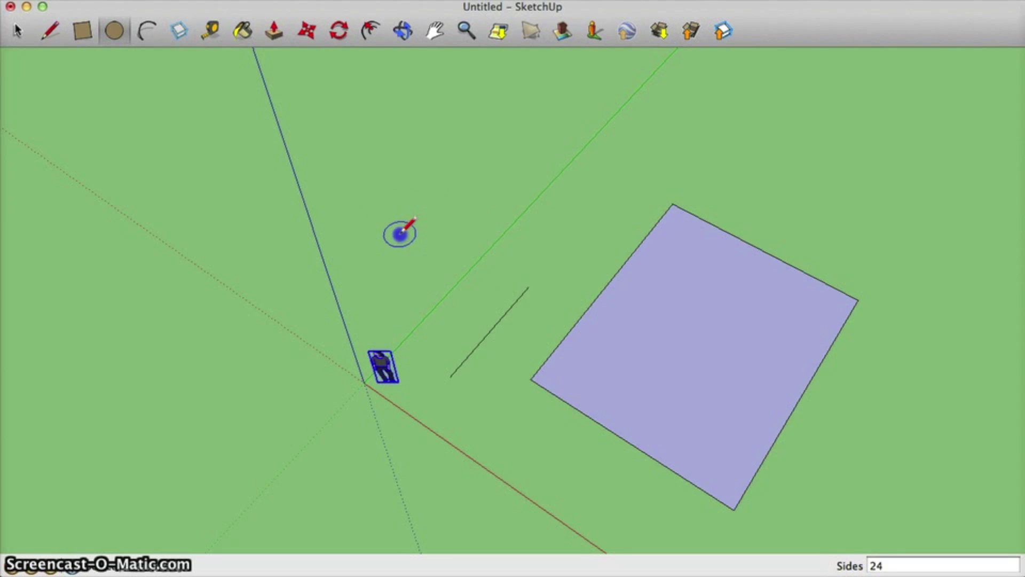
click(400, 233)
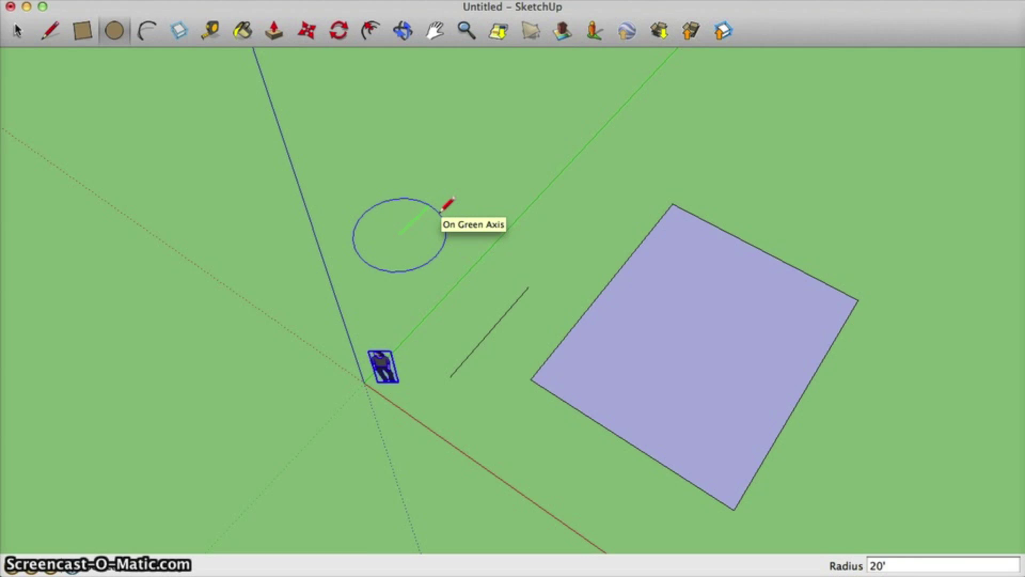
key(Return)
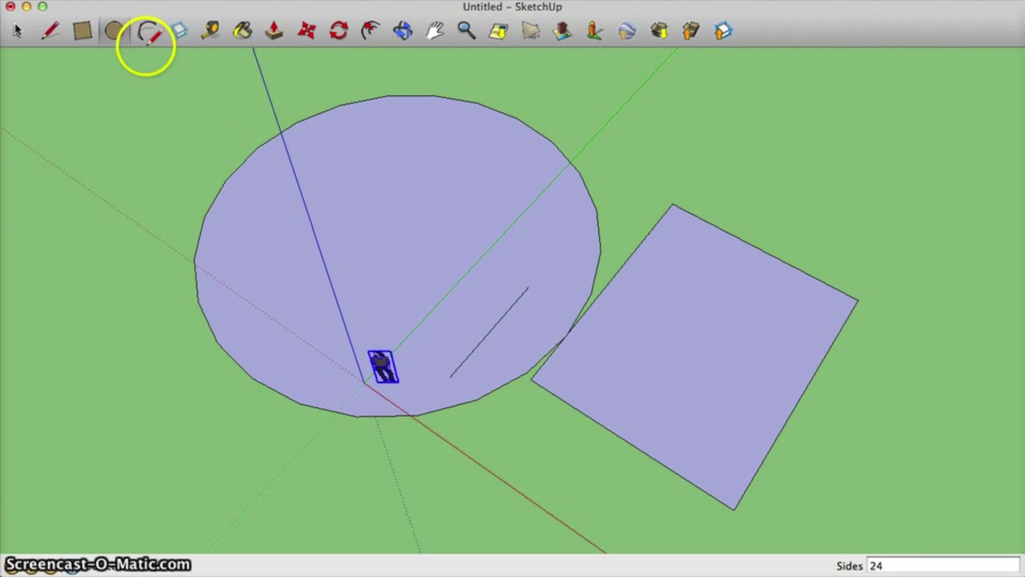
Try to draw an arc with a 5' bulge across the rectangle's far 20' edge.
click(147, 33)
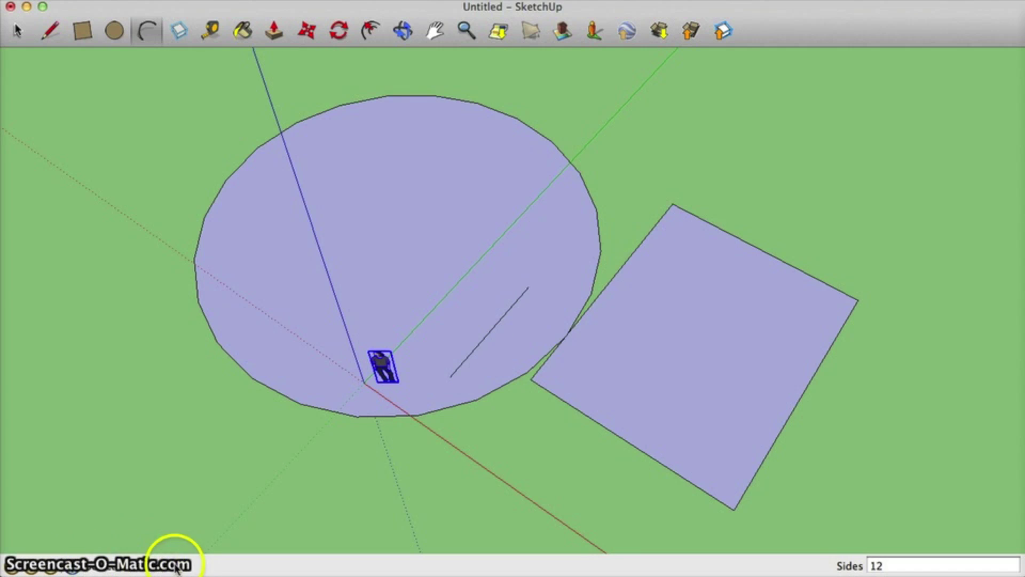
click(671, 205)
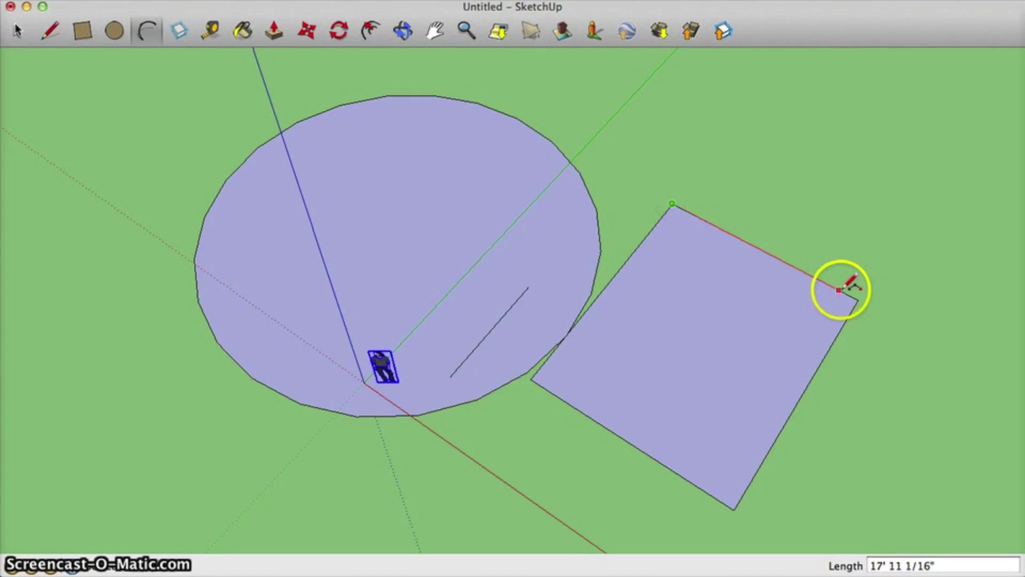
click(857, 299)
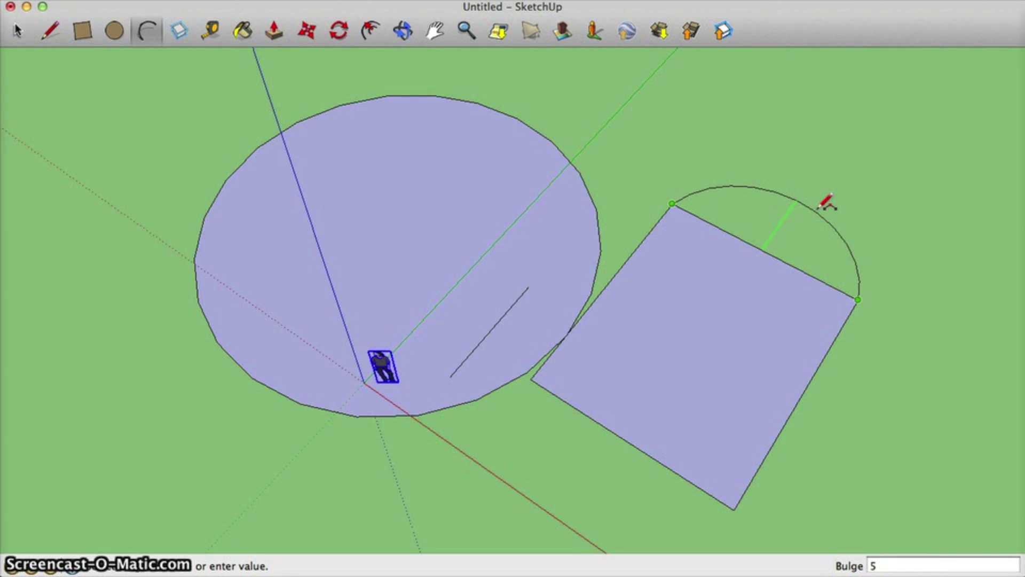
key(Return)
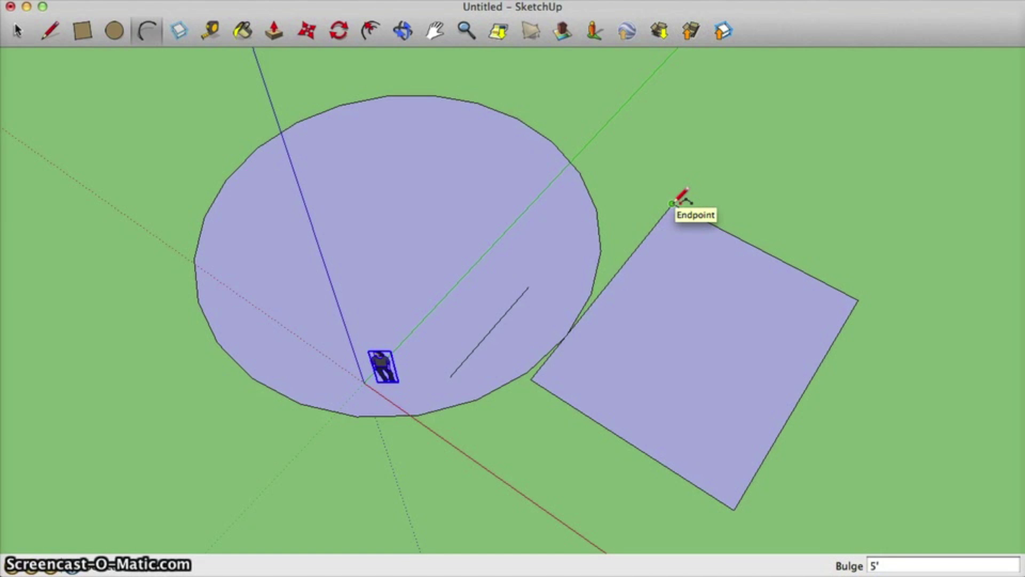
Draw an outward arc with a 10' bulge between the end corners of the rectangle's far 20' edge.
click(672, 203)
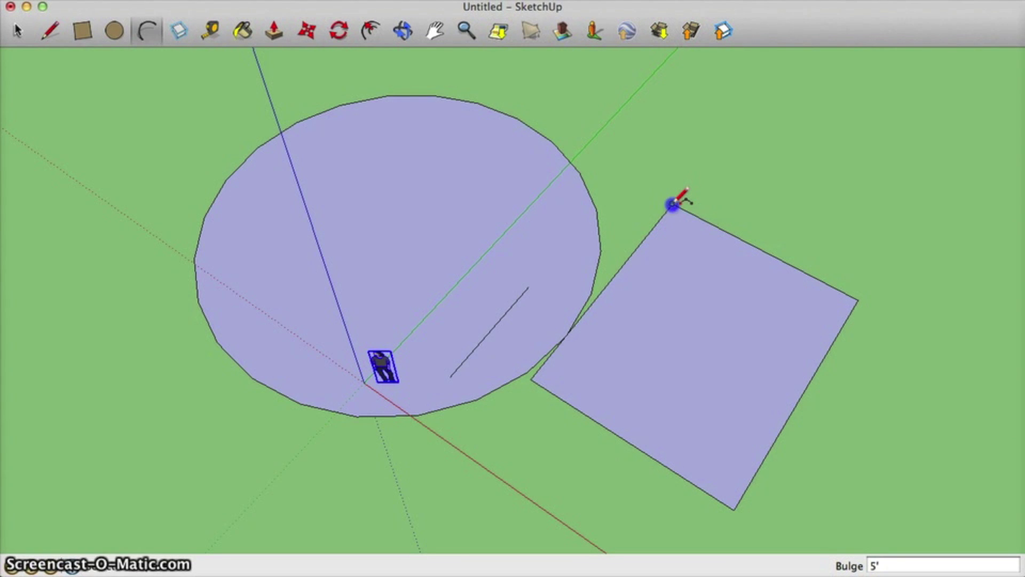
click(671, 203)
click(858, 299)
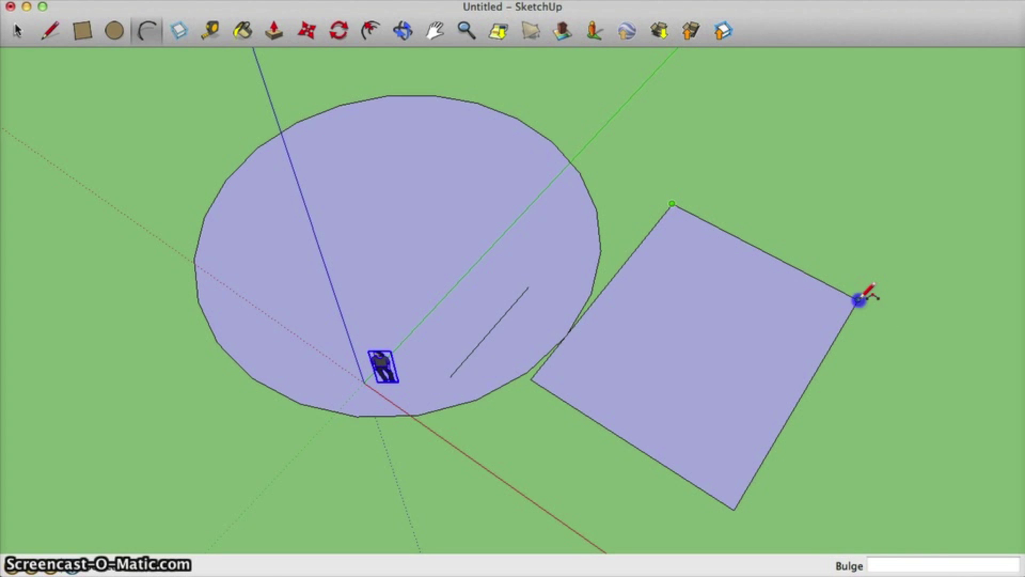
drag(857, 299, 837, 226)
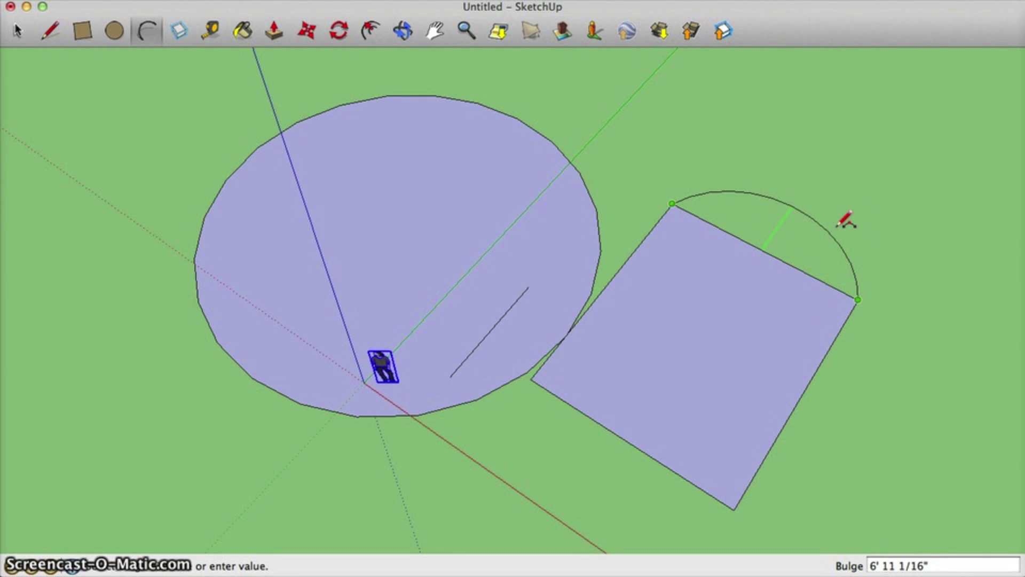
text(10')
key(Return)
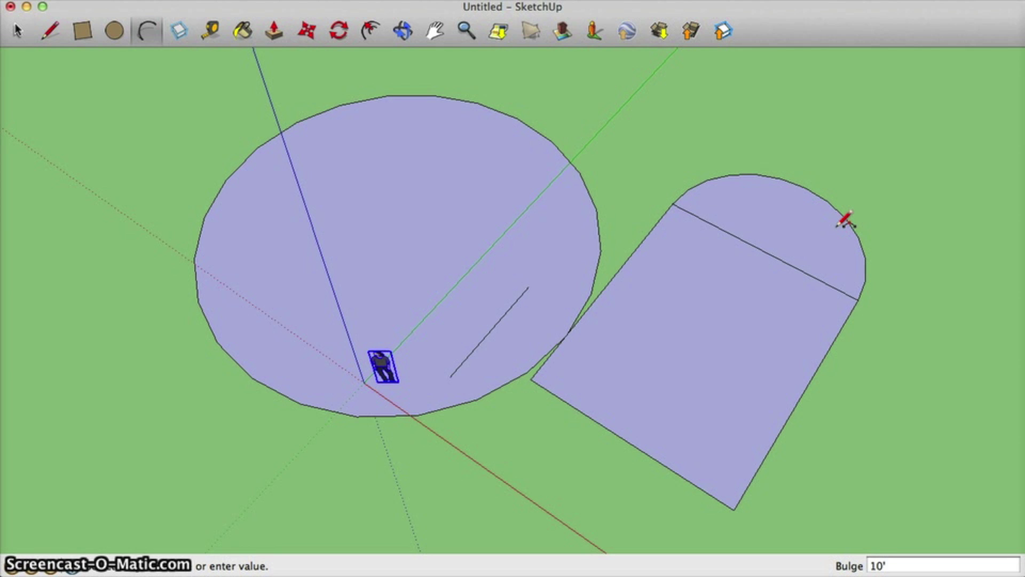
Measure two adjacent edges of the rectangle and the separate straight line with the Tape Measure tool.
click(180, 31)
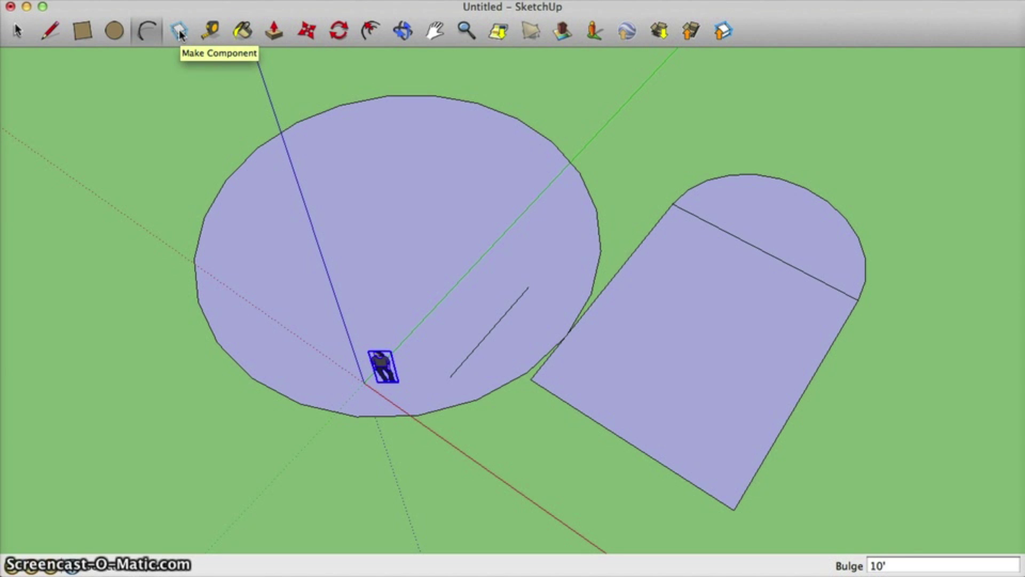
click(213, 33)
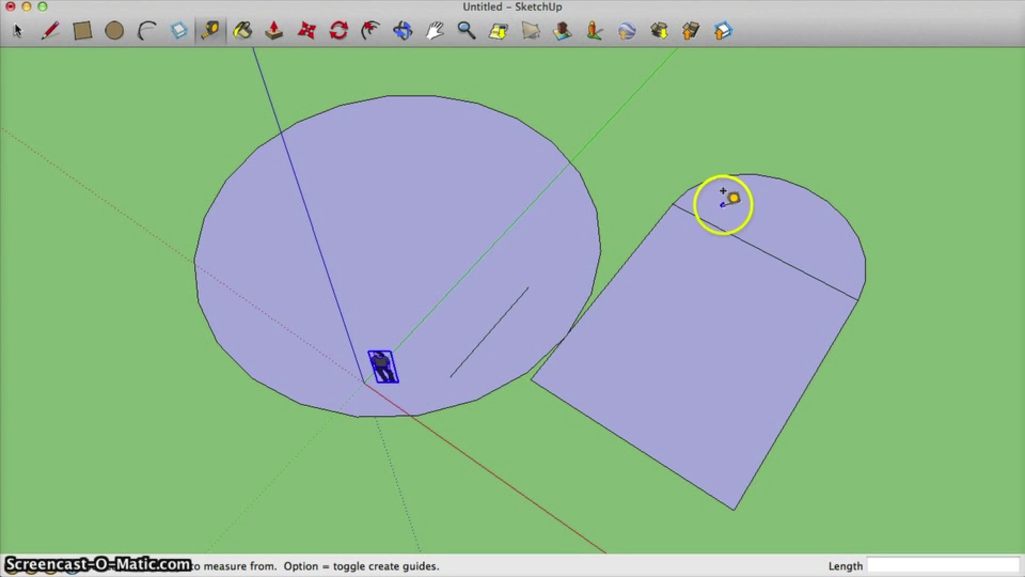
click(673, 203)
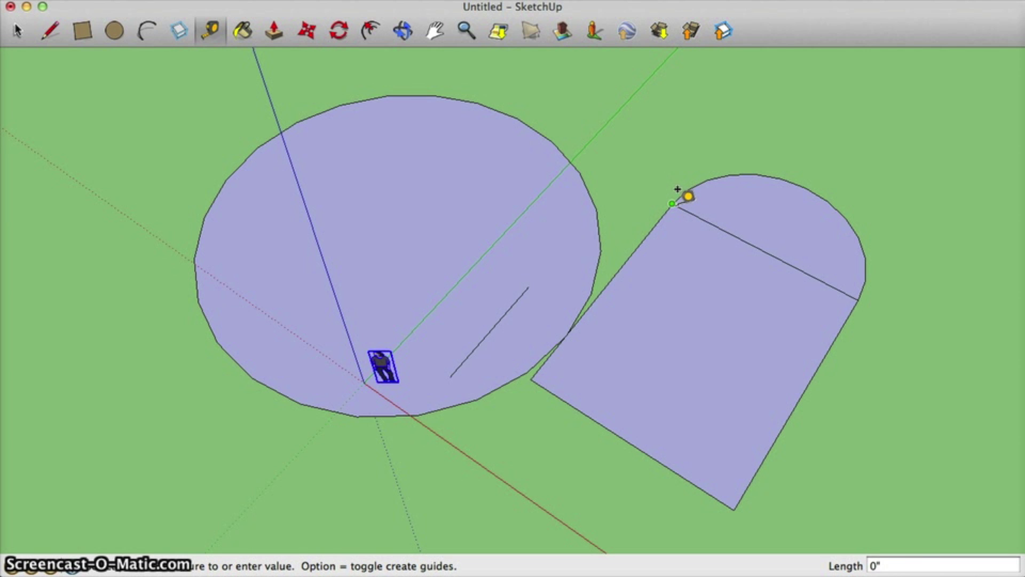
drag(684, 197, 857, 286)
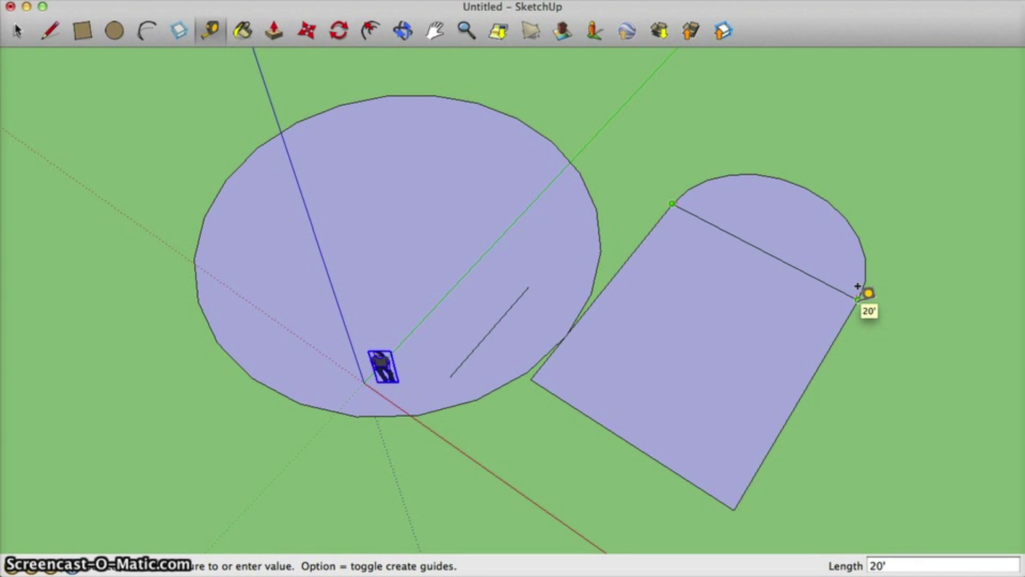
drag(779, 300, 538, 365)
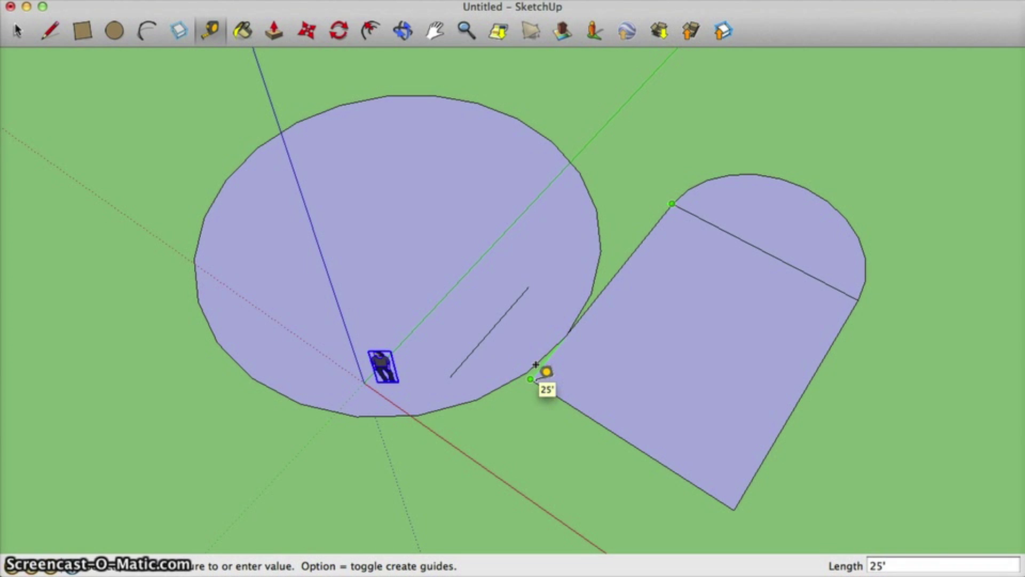
drag(537, 364, 451, 374)
drag(482, 337, 533, 283)
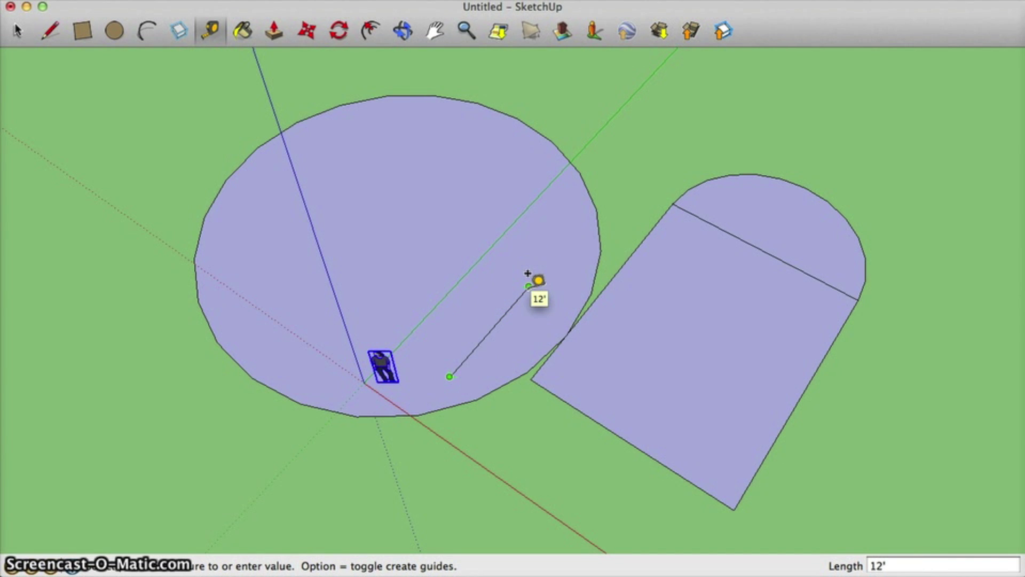
drag(527, 273, 508, 238)
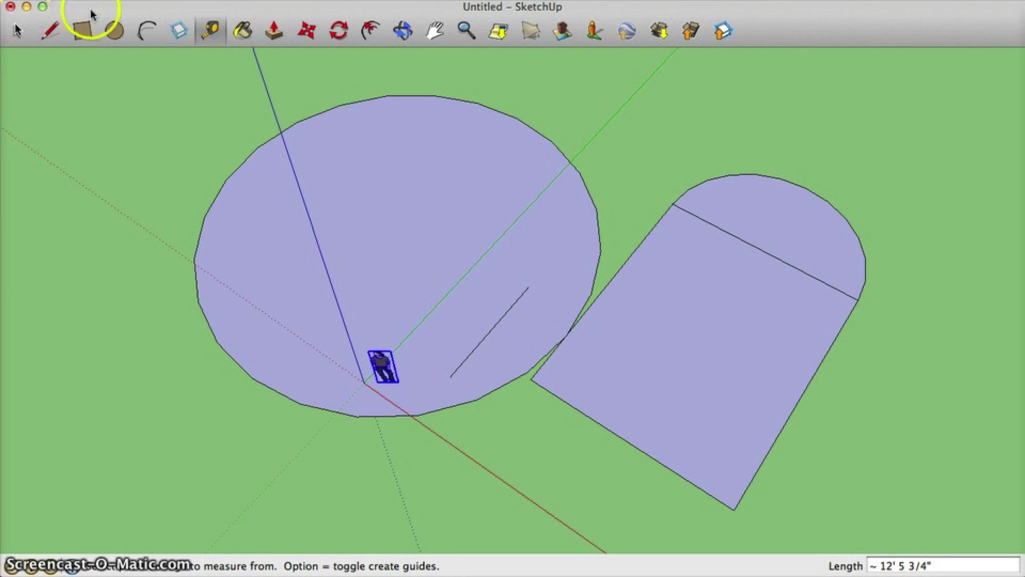
Paint the circle's face bright green from the colour wheel with the Paint Bucket.
click(243, 33)
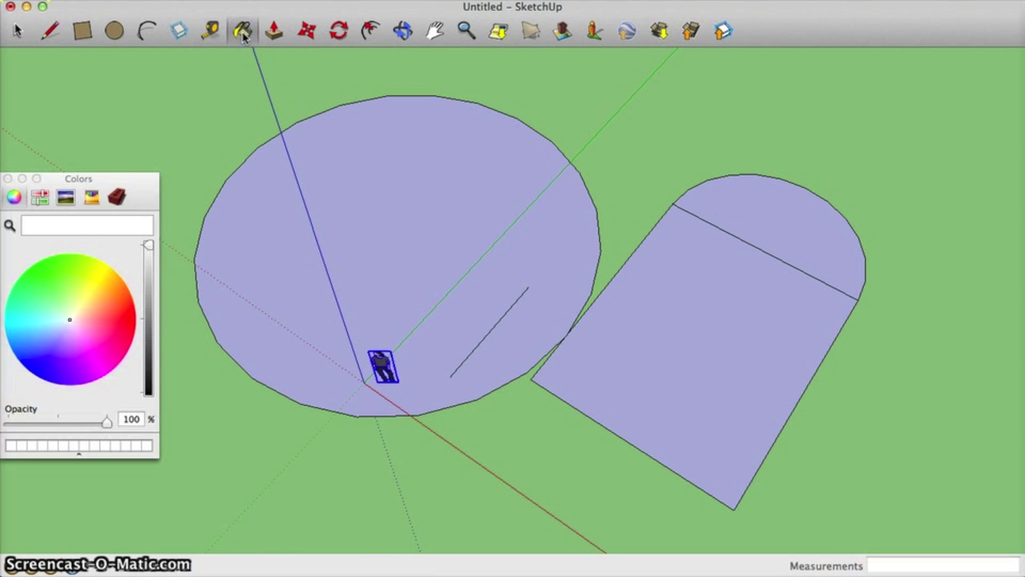
click(53, 275)
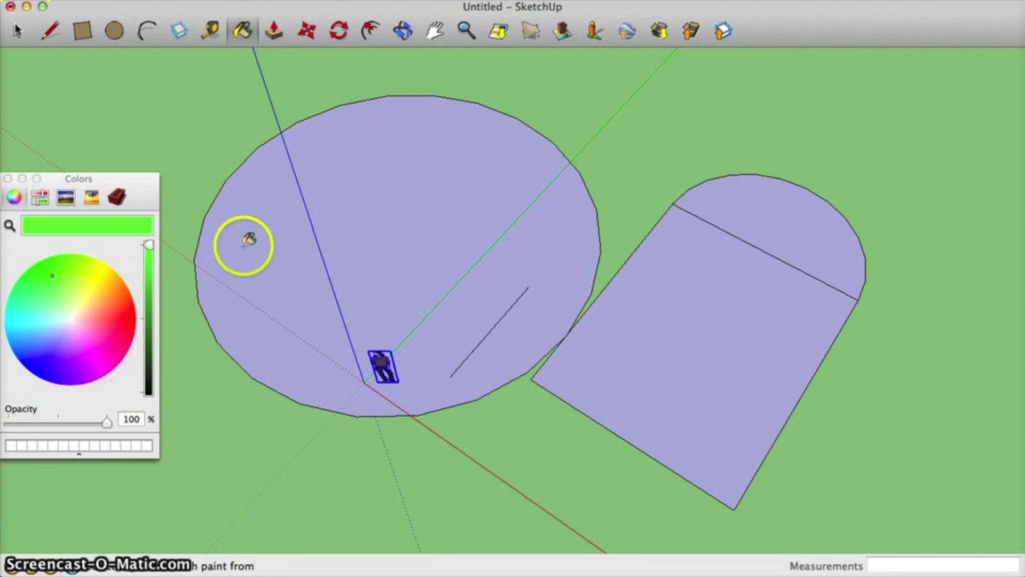
click(344, 202)
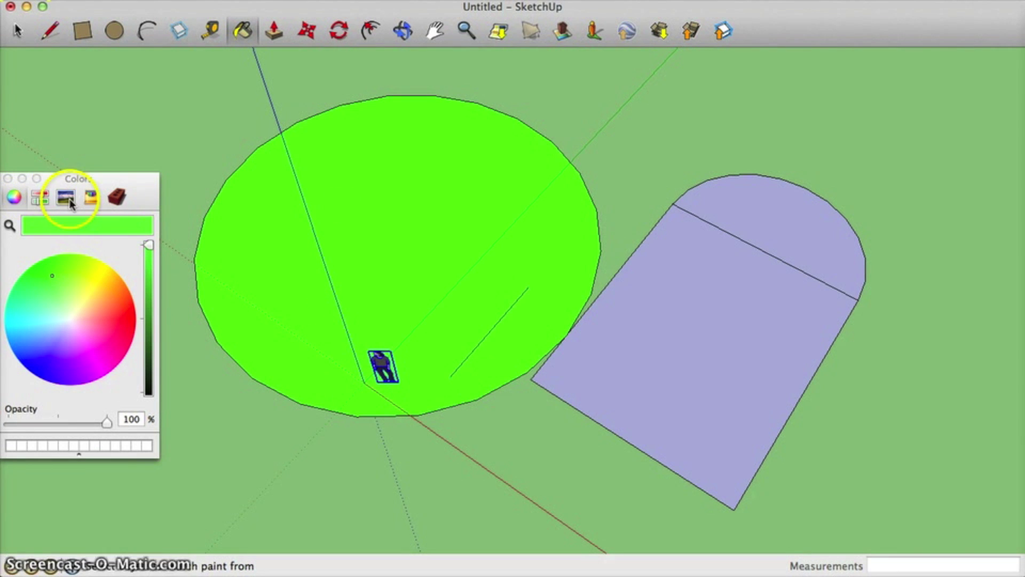
Paint the circle's face with the blue-grey block texture with yellow joints from the Brick and Cladding textures.
click(116, 199)
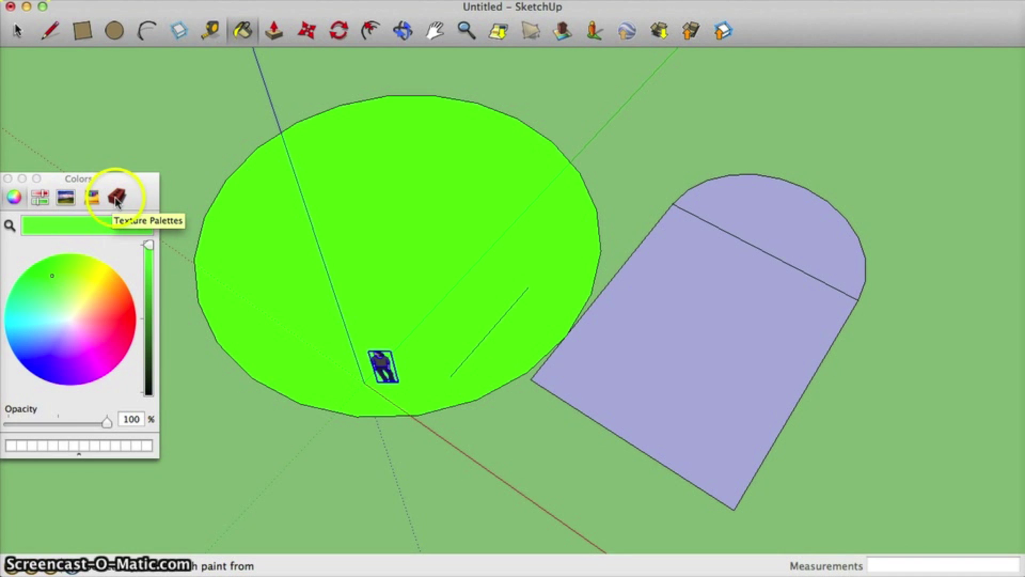
click(117, 199)
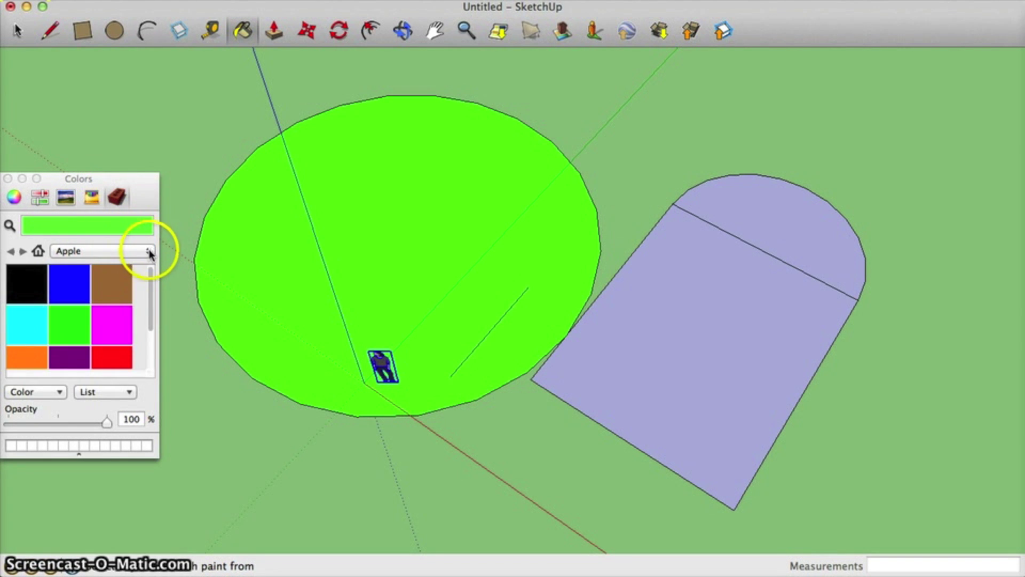
click(150, 253)
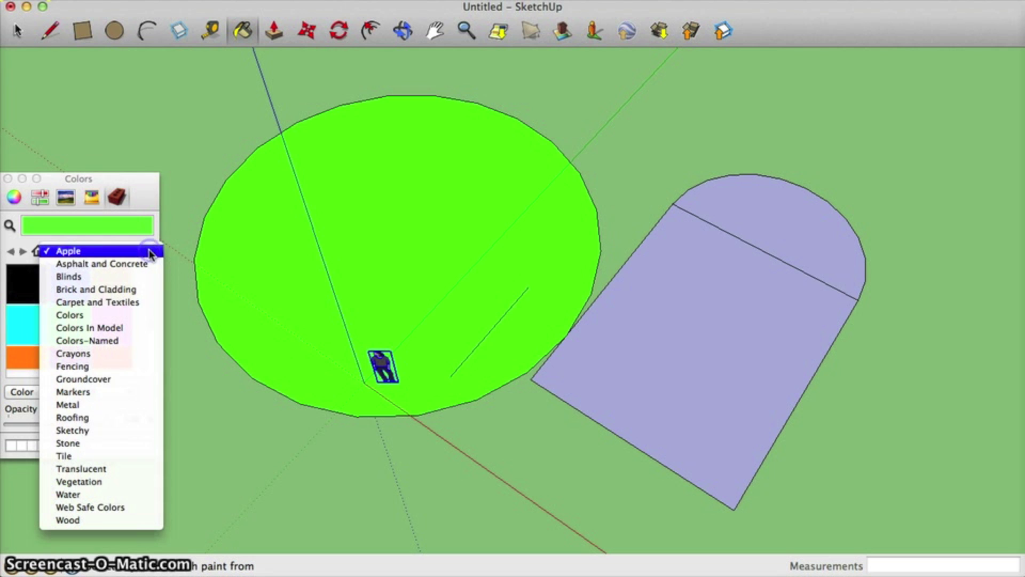
click(116, 291)
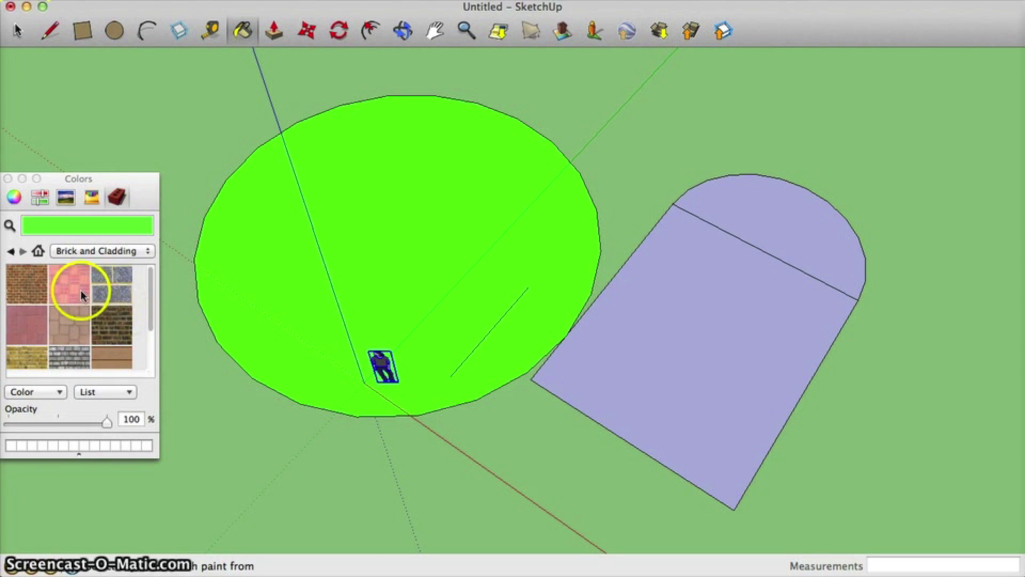
click(118, 284)
click(380, 233)
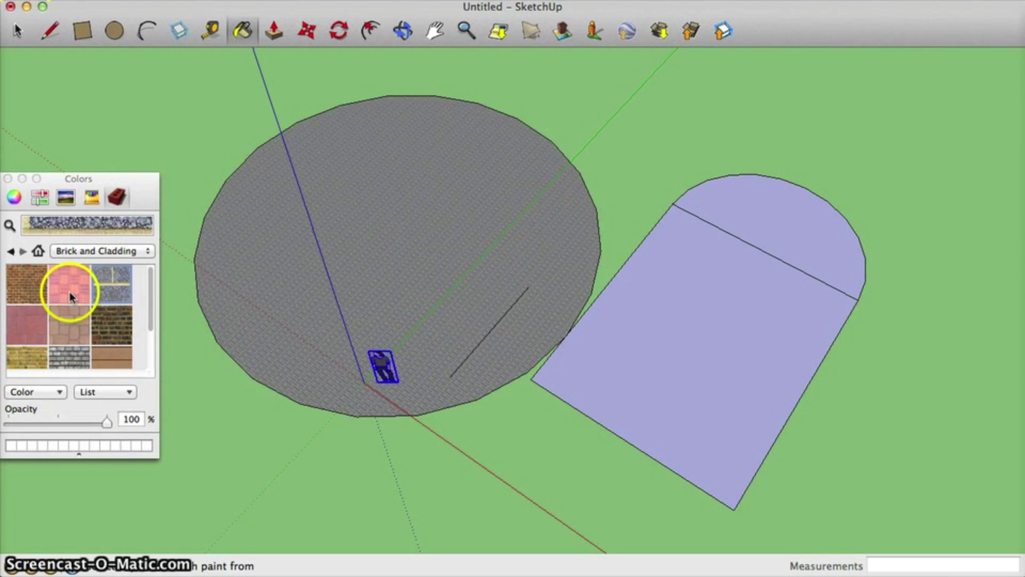
scroll(355, 284, up, 6)
scroll(360, 279, up, 3)
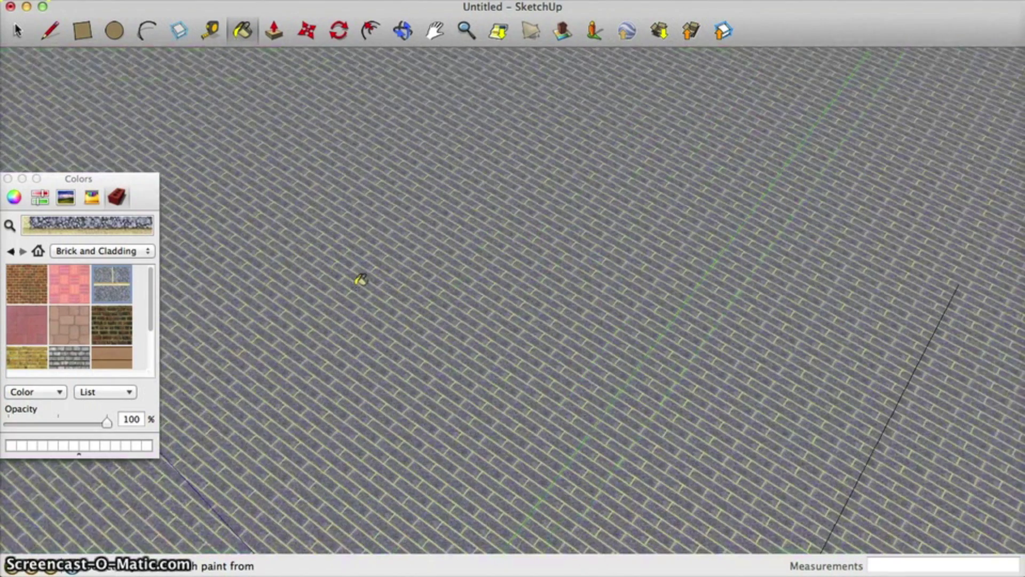
scroll(287, 304, down, 6)
Repaint the circle's face with the dark, rough brown brick texture from Brick and Cladding.
click(107, 321)
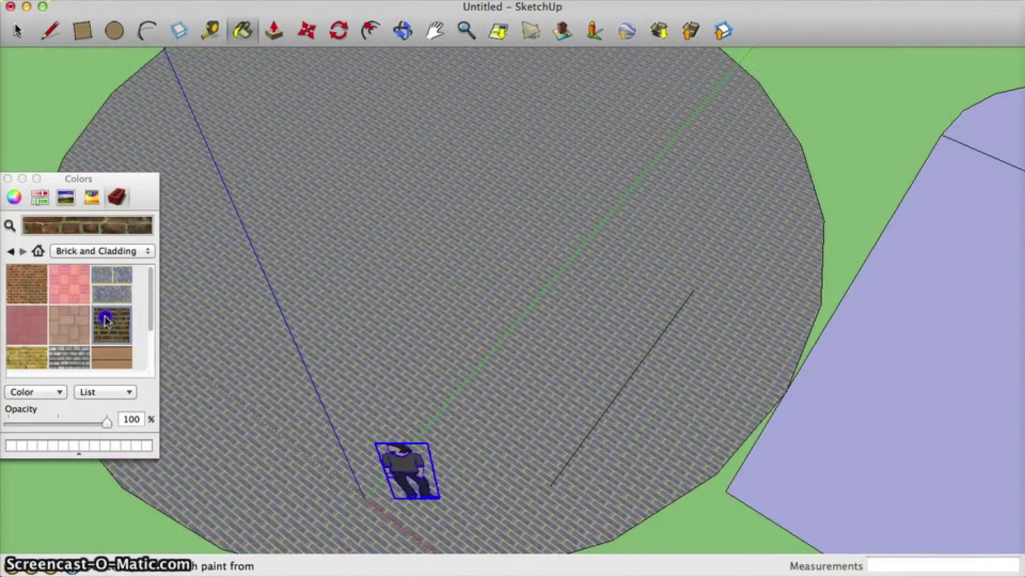
click(406, 271)
scroll(406, 278, up, 6)
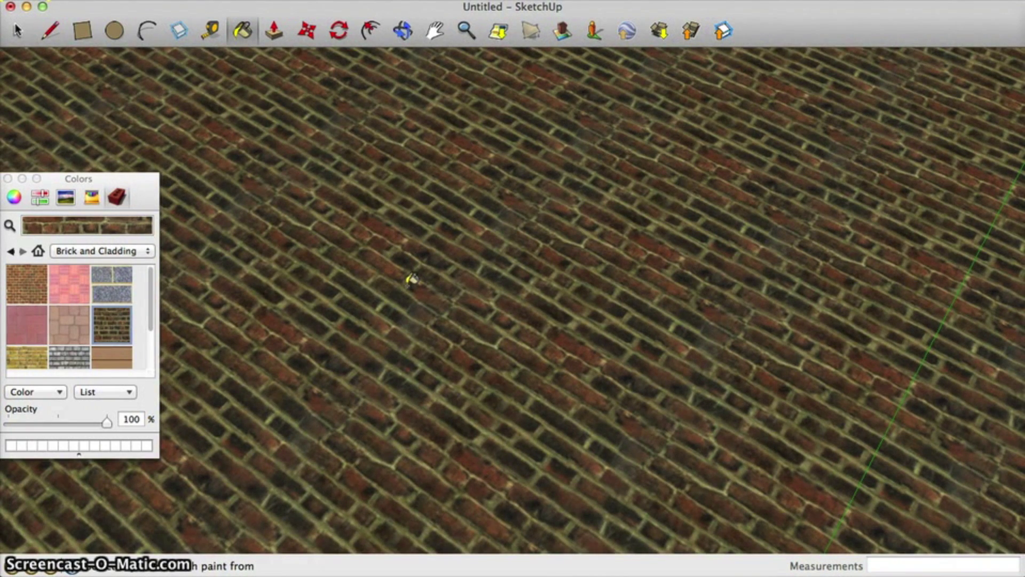
scroll(411, 279, down, 6)
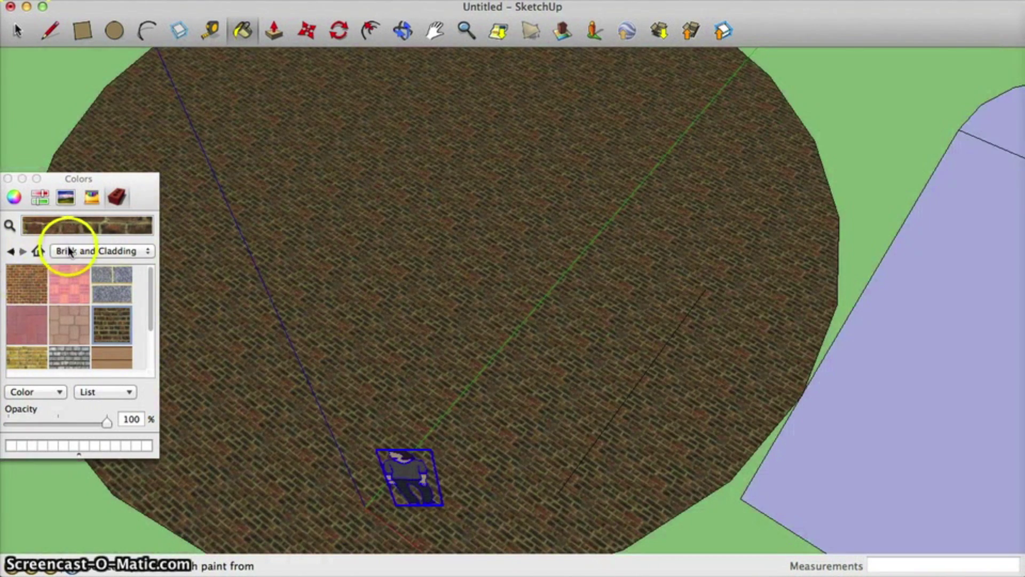
Repaint the circle's face with the black scalloped shingle texture from the Roofing textures.
click(70, 250)
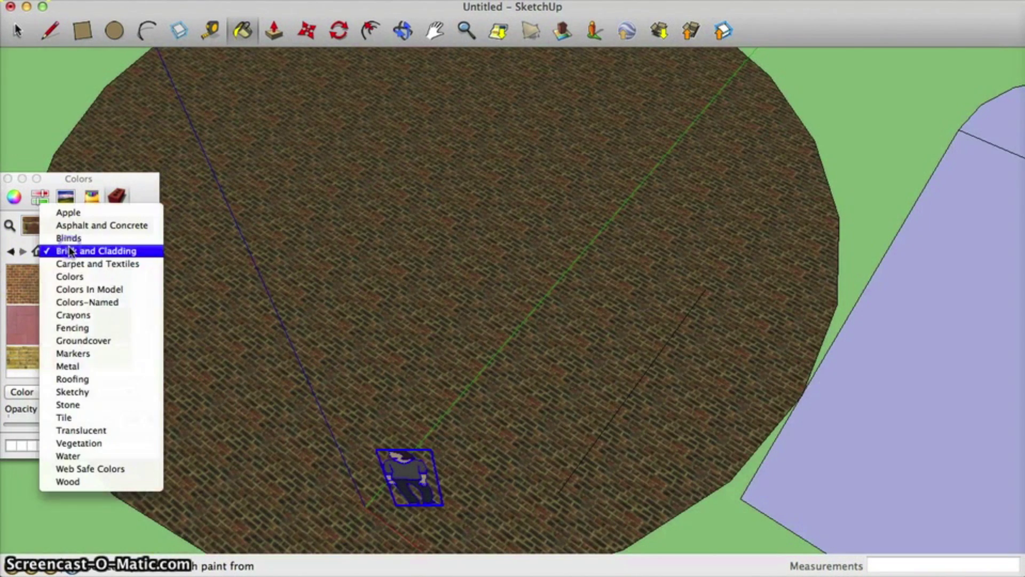
click(94, 380)
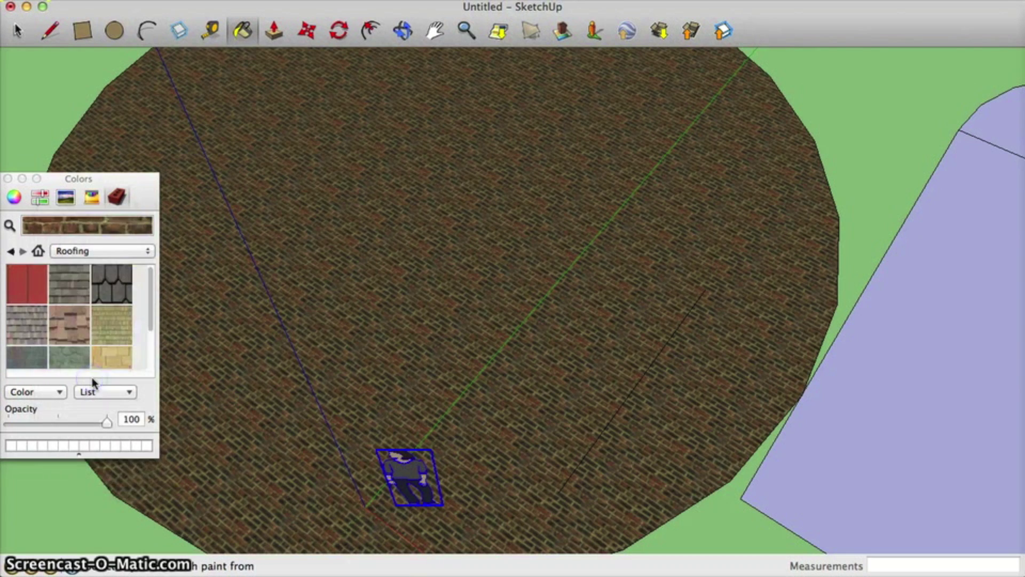
click(113, 277)
click(468, 219)
scroll(464, 280, up, 5)
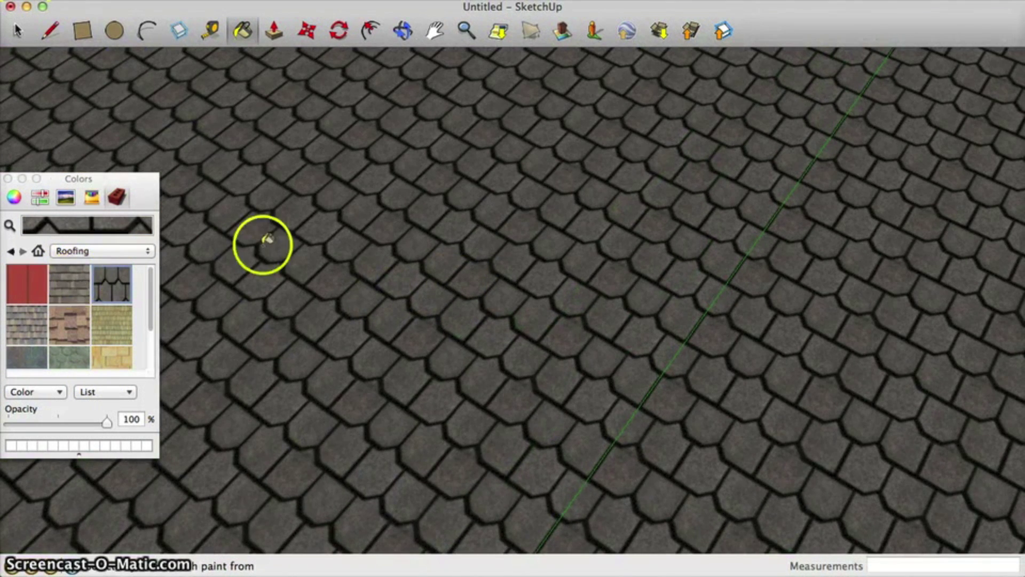
Paint the circle's face with the grey-brown rectangular shingle texture from Roofing, and close the colour picker.
click(69, 283)
click(399, 244)
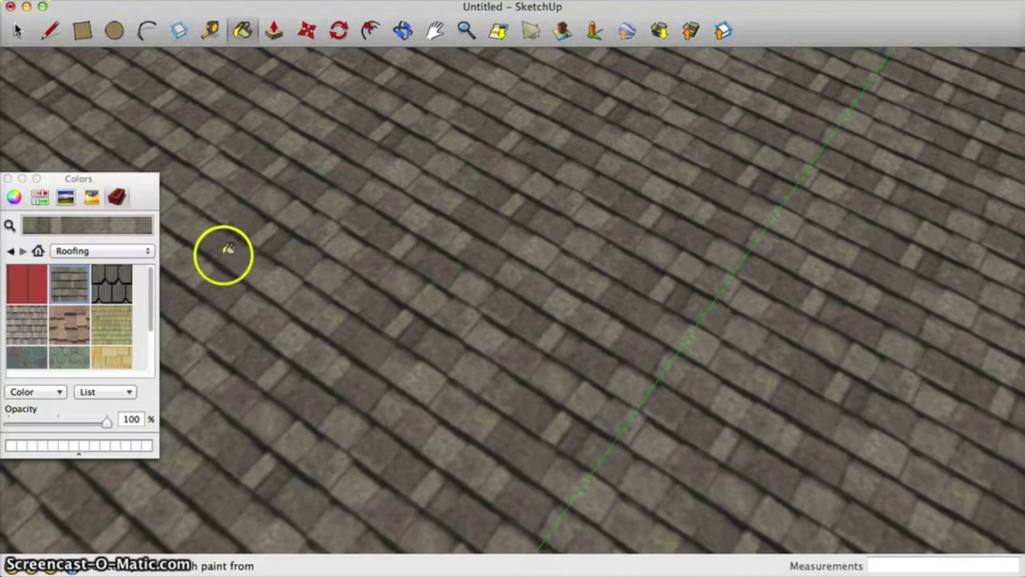
scroll(245, 263, down, 8)
scroll(251, 258, down, 1)
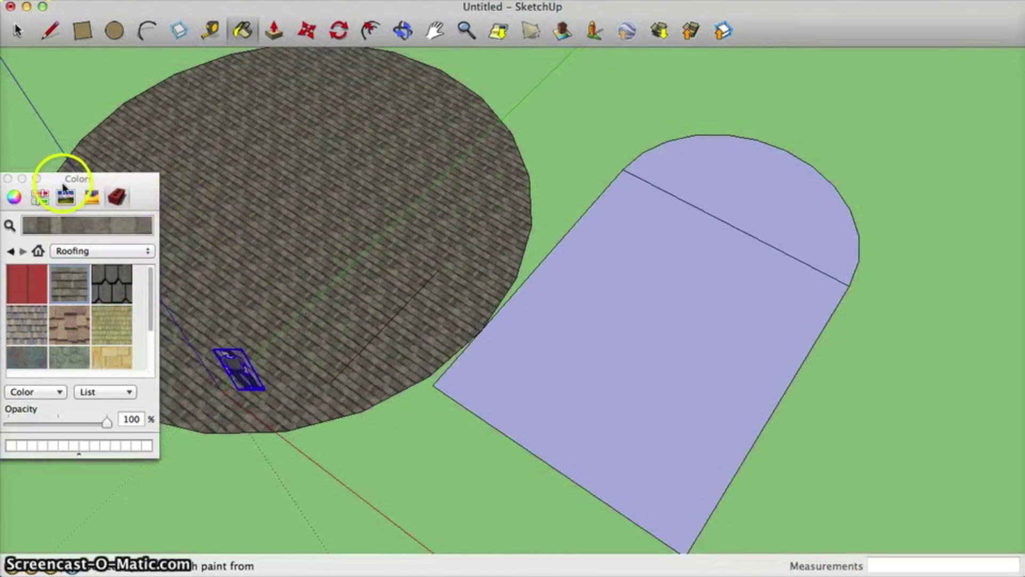
click(7, 179)
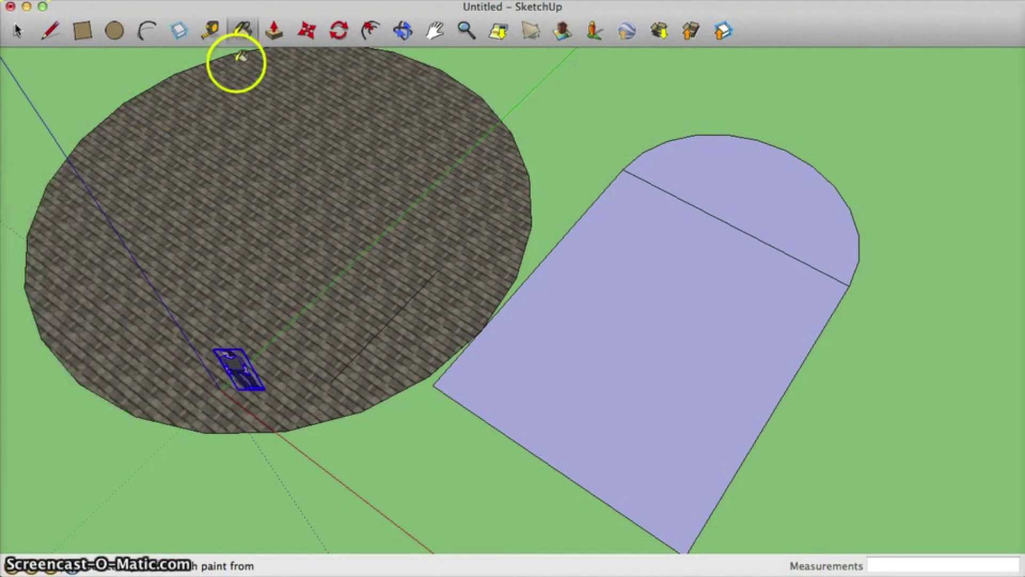
Push/Pull the rectangle's face up 14' into a box.
click(275, 32)
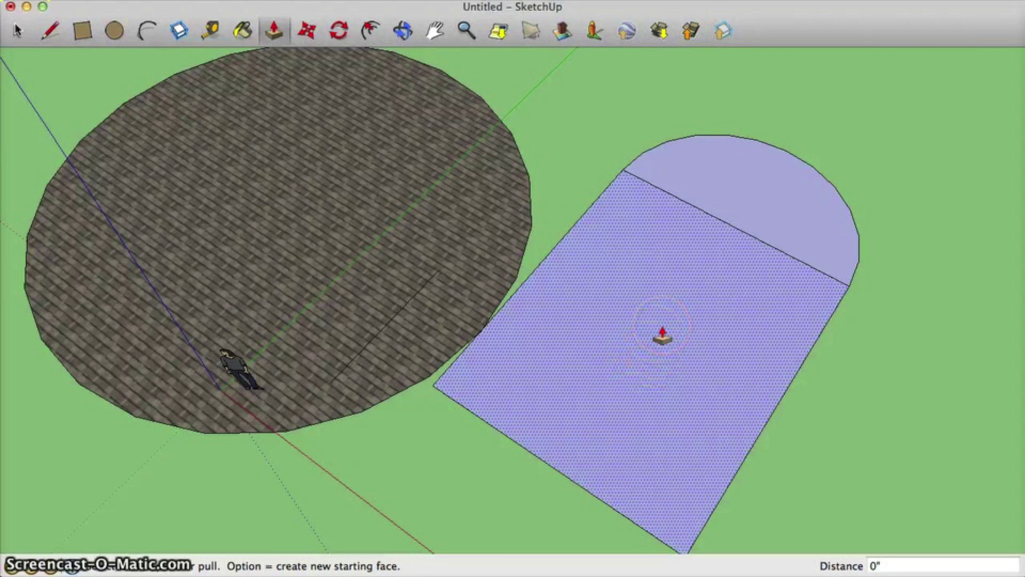
click(662, 334)
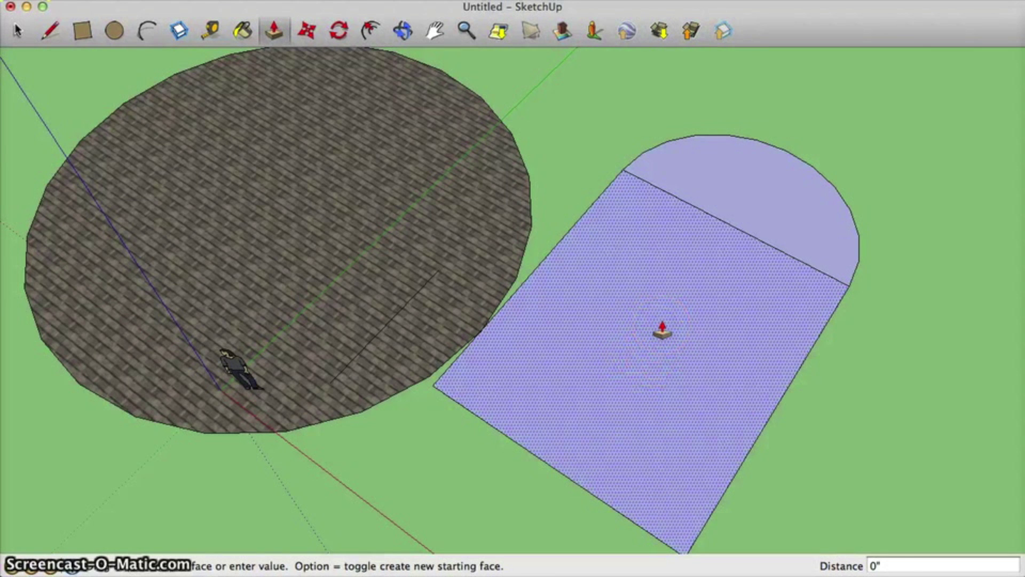
drag(662, 331, 663, 219)
middle_drag(663, 220, 707, 69)
drag(707, 68, 622, 224)
middle_drag(623, 224, 350, 122)
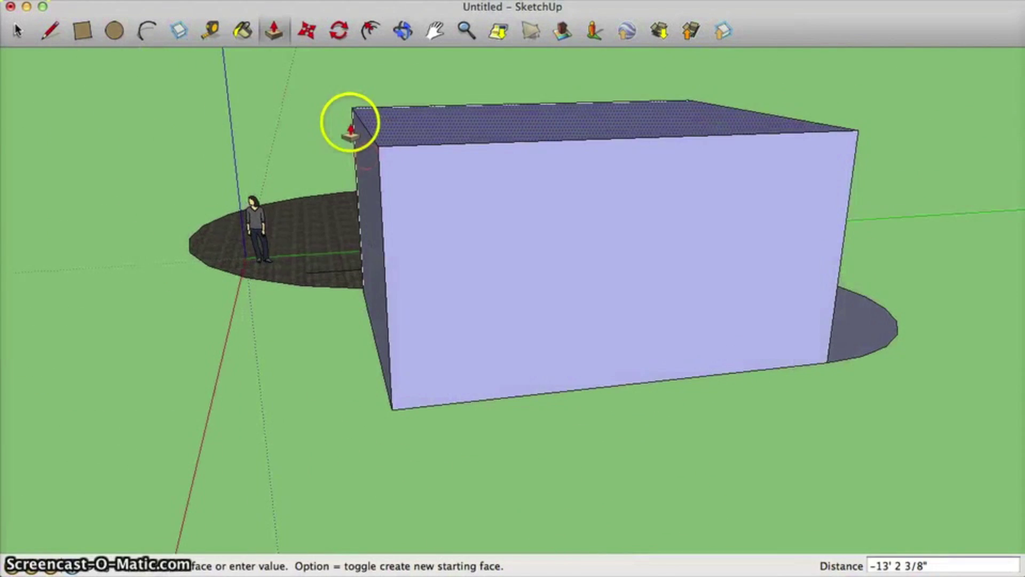
drag(351, 130, 548, 215)
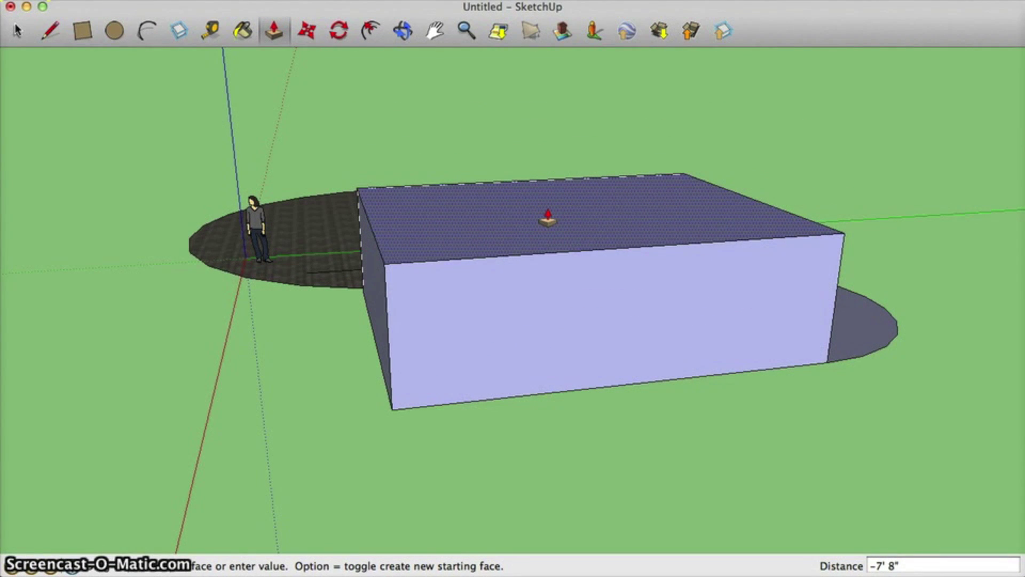
text(4)
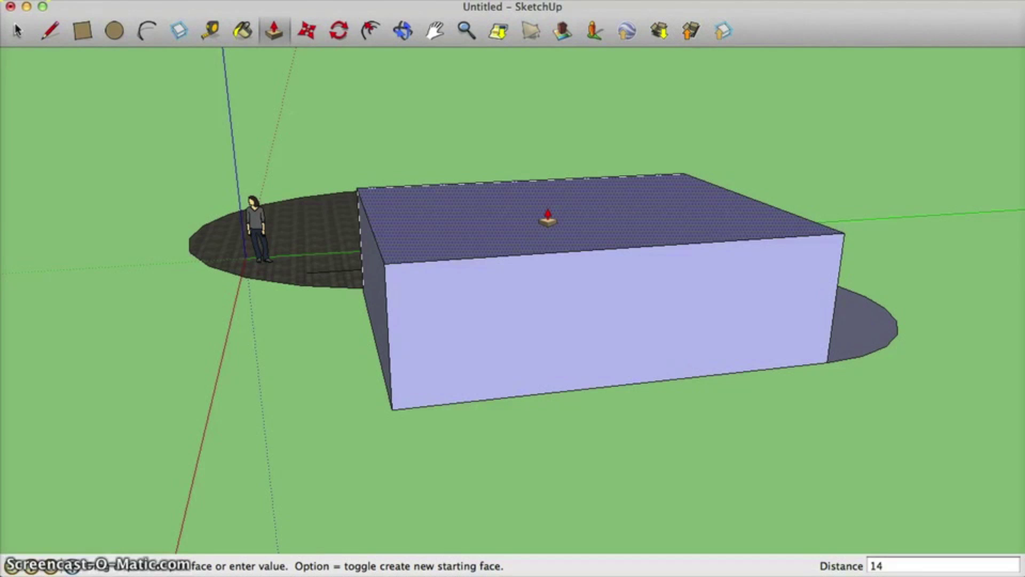
key(Return)
click(681, 343)
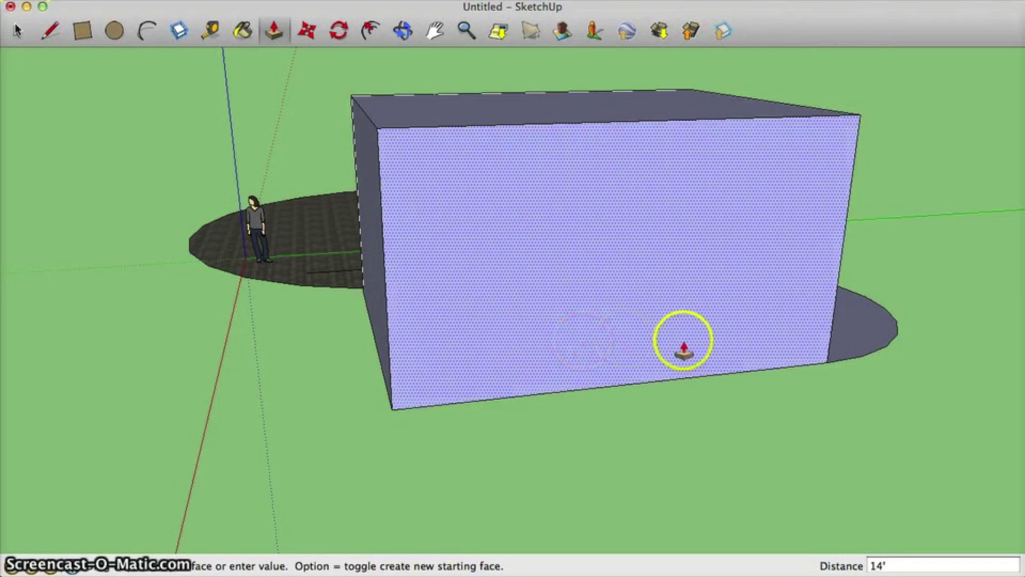
Push/Pull the arc's half-round face up 14', level with the top of the box.
middle_drag(629, 371, 271, 365)
click(606, 349)
middle_drag(606, 350, 803, 339)
click(603, 414)
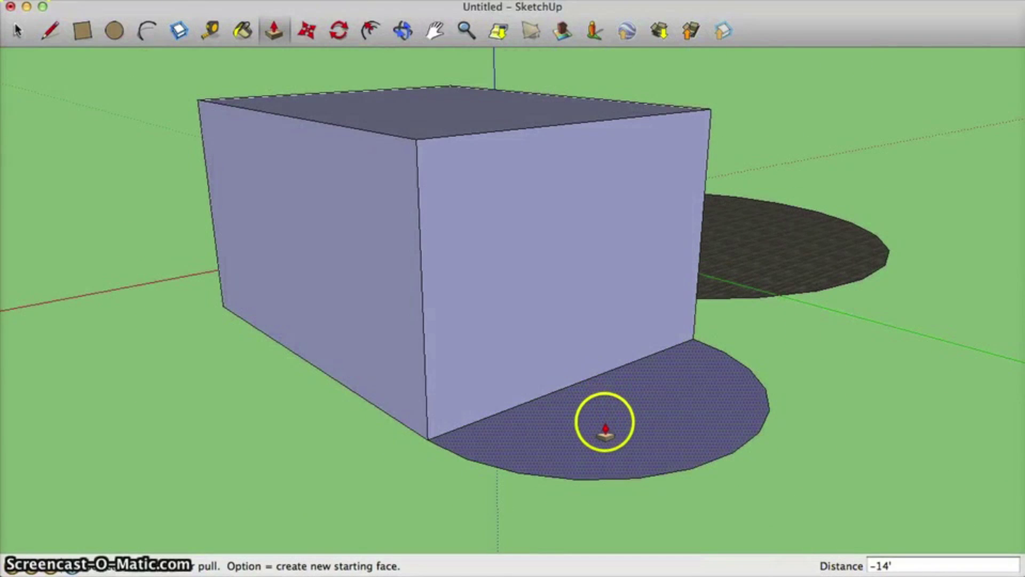
click(591, 351)
drag(591, 350, 430, 117)
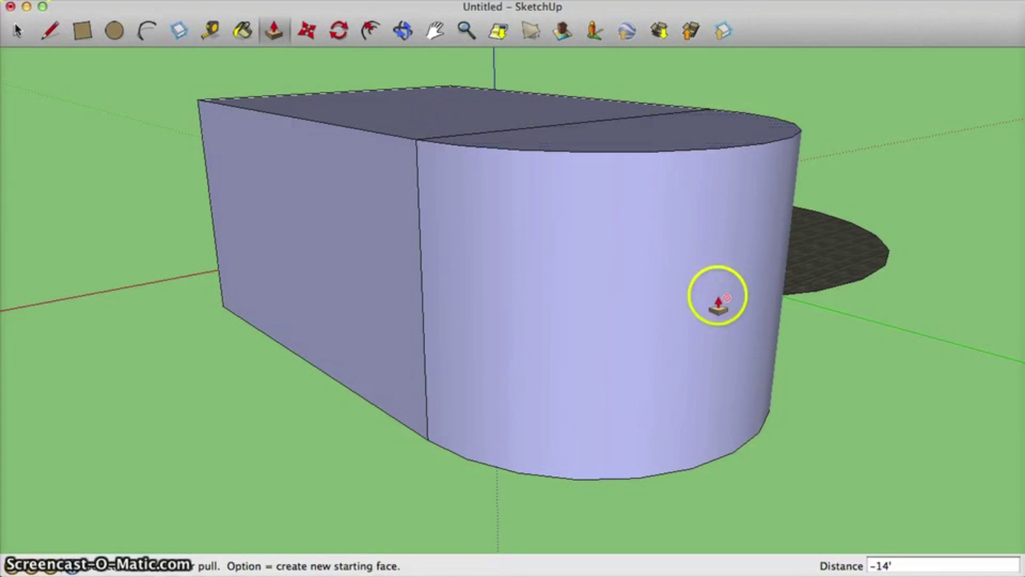
Push/Pull the shingle-textured circle up 14', level with the top of the box.
middle_drag(718, 301, 309, 331)
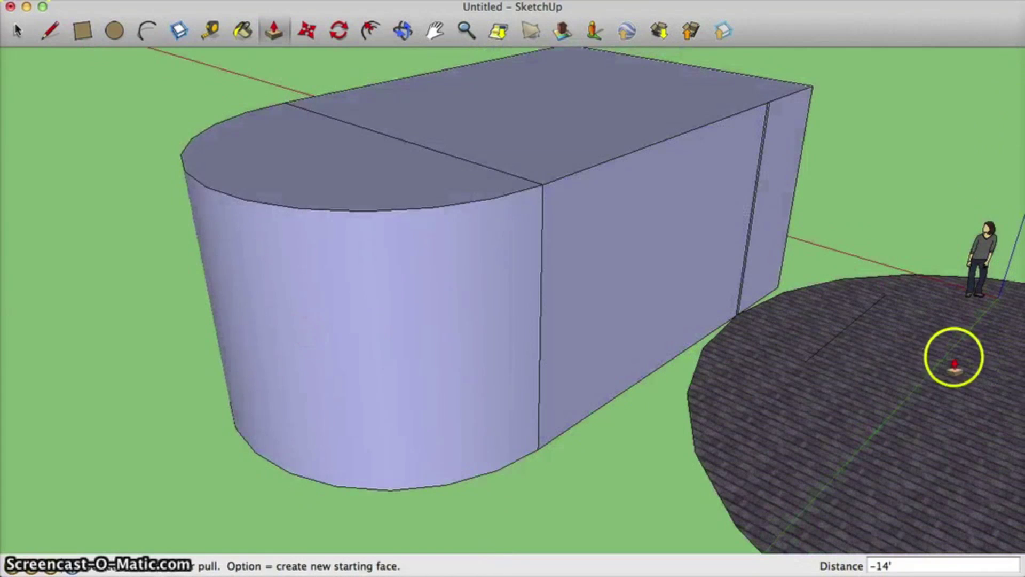
drag(811, 393, 615, 151)
scroll(647, 368, down, 5)
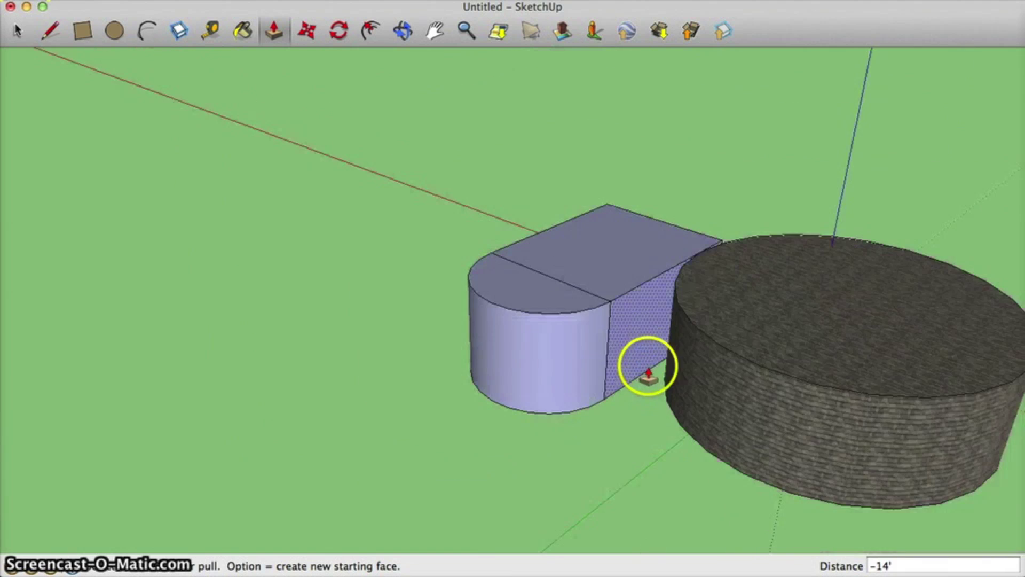
Push the textured cylinder's top face down about 9' 8" to make a low disc.
middle_drag(647, 374, 755, 435)
middle_drag(305, 226, 490, 109)
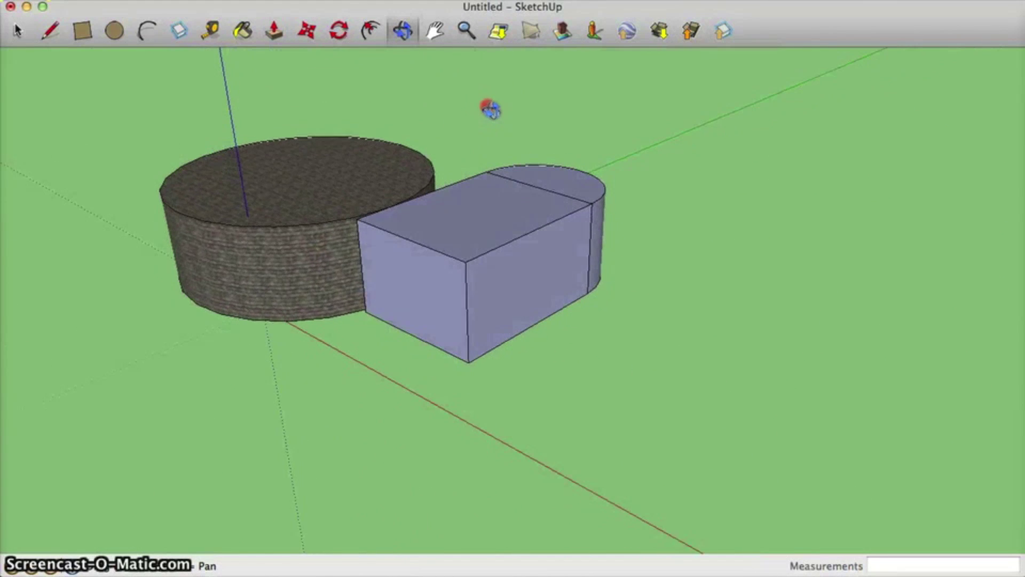
drag(286, 195, 300, 270)
middle_drag(213, 328, 458, 384)
scroll(428, 395, up, 3)
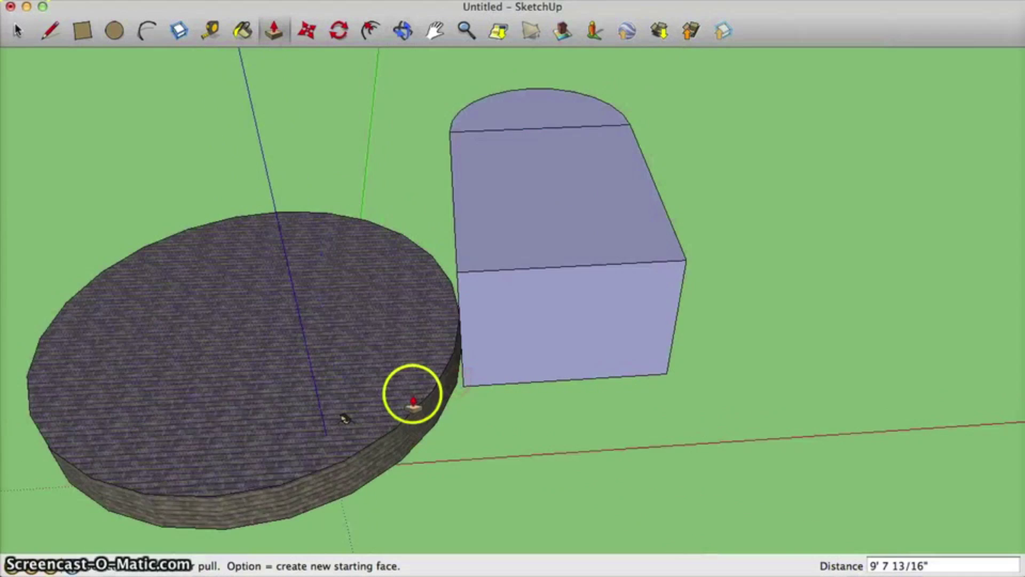
scroll(412, 398, up, 2)
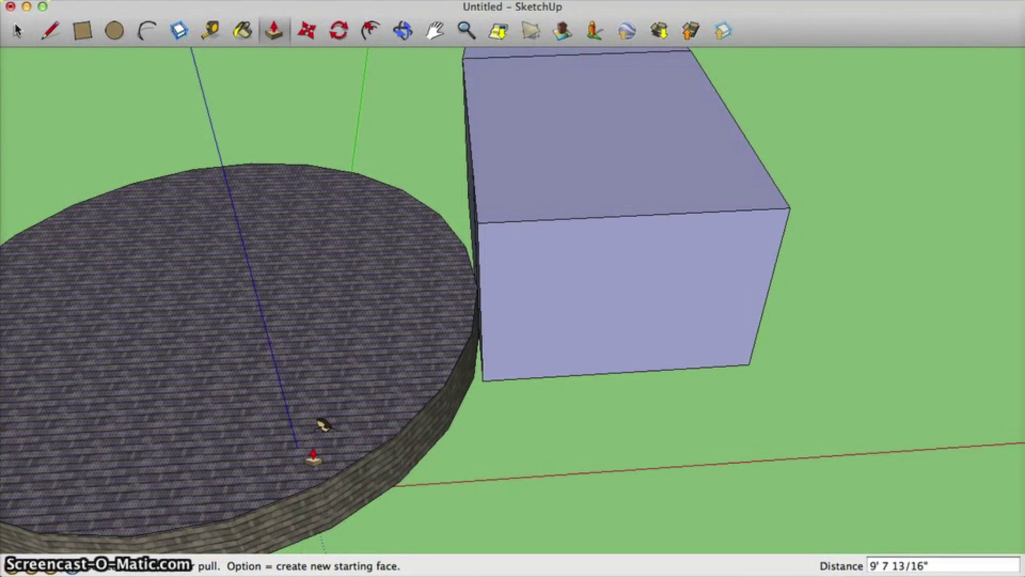
Try to move the box's top face sideways with the Move tool.
click(338, 30)
click(308, 32)
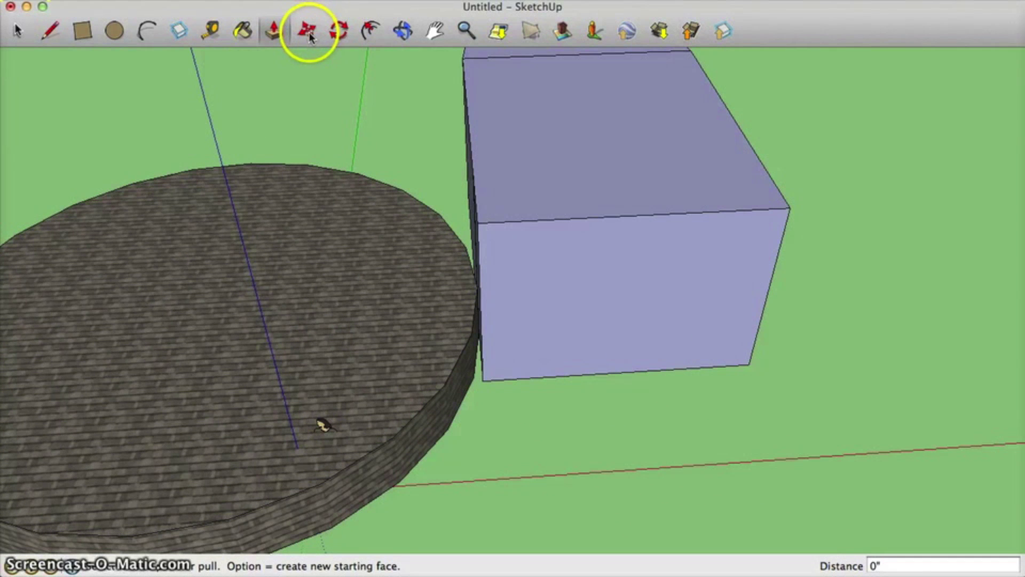
click(540, 345)
scroll(544, 348, down, 2)
scroll(544, 349, down, 1)
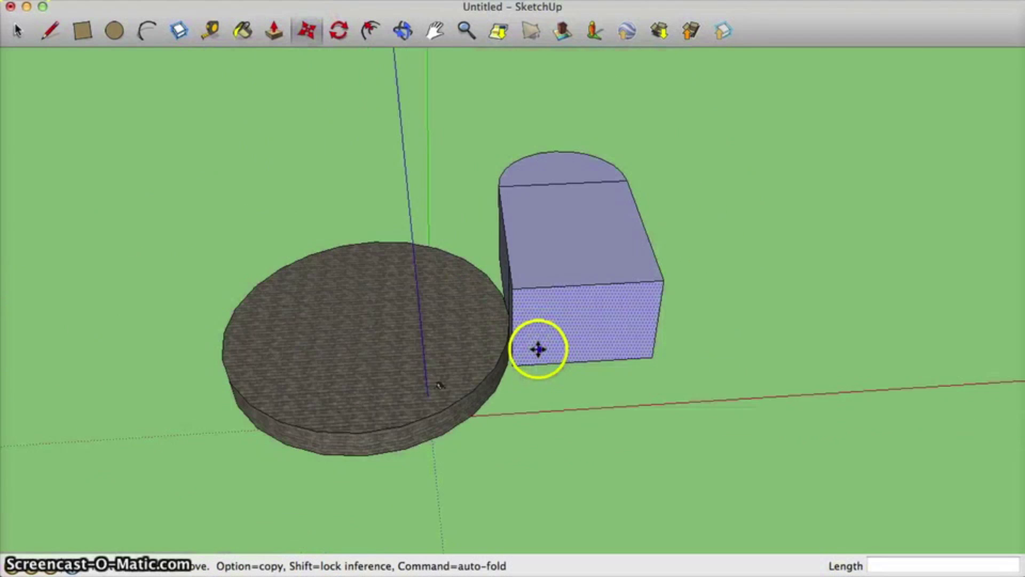
middle_drag(727, 306, 407, 369)
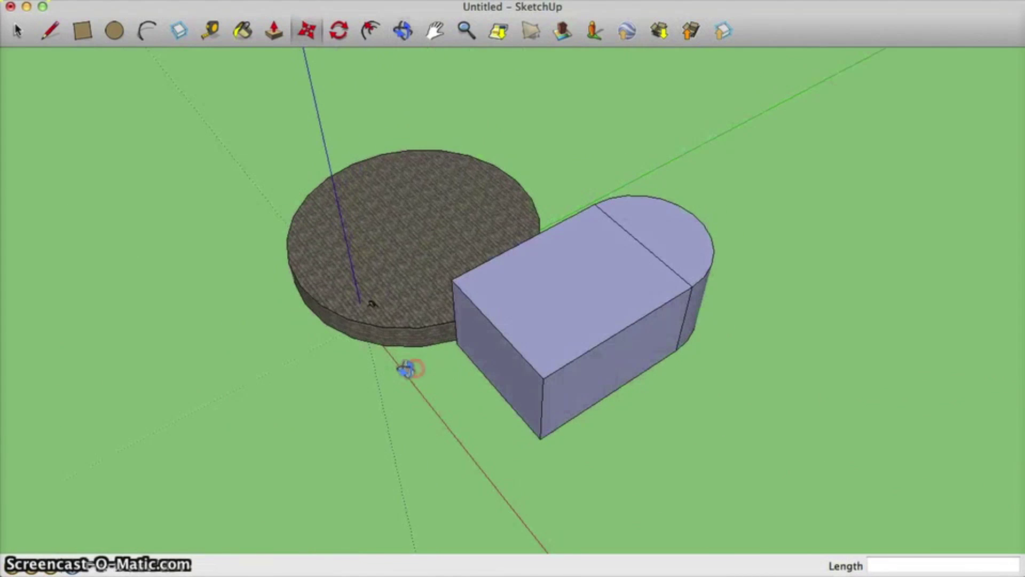
drag(408, 352, 412, 257)
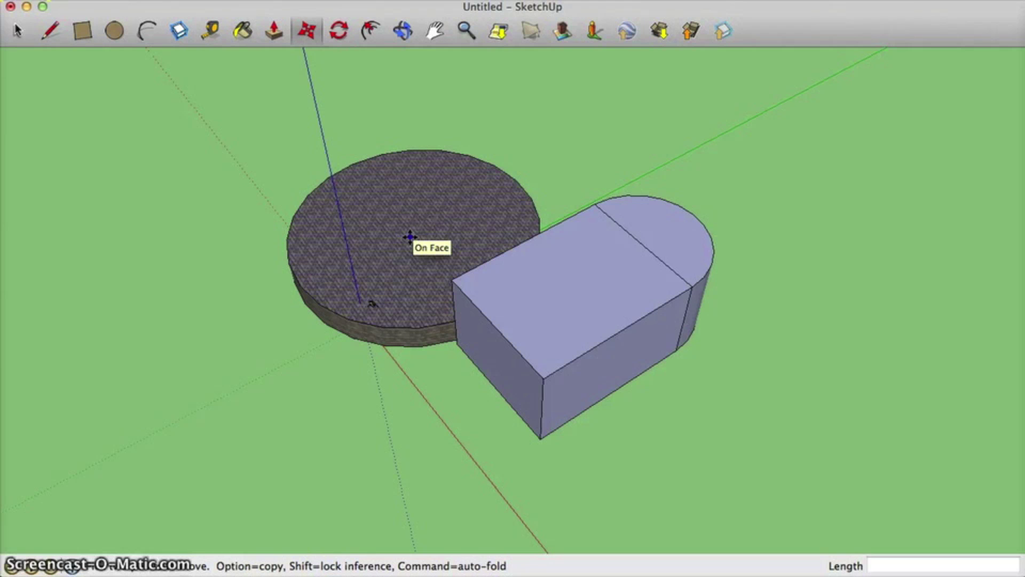
click(408, 235)
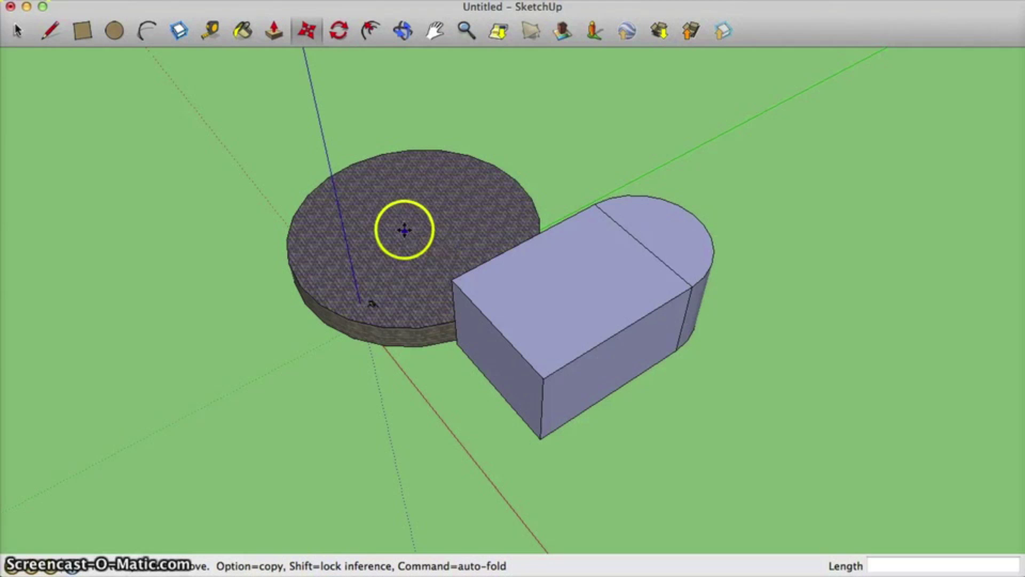
click(569, 293)
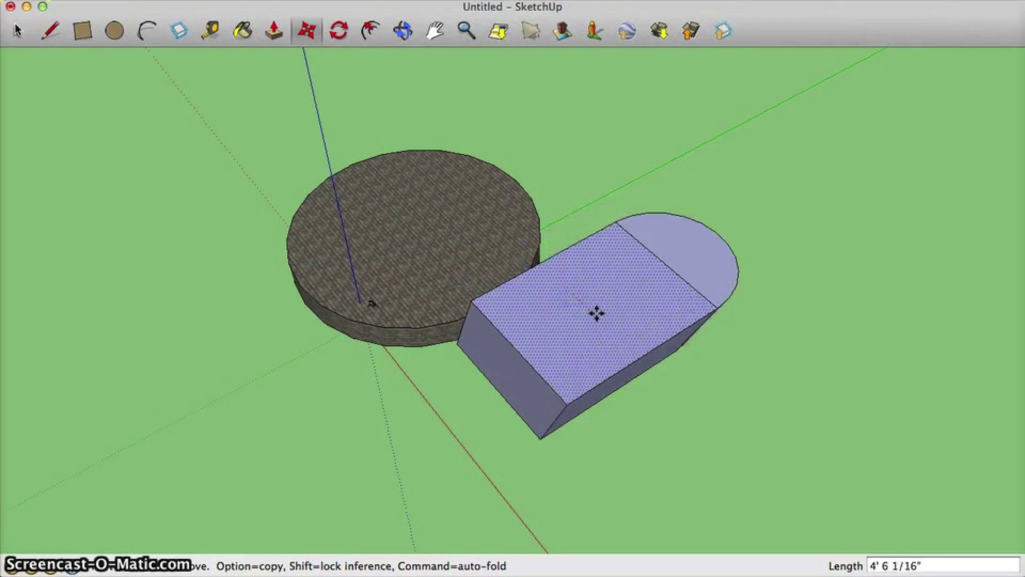
click(616, 328)
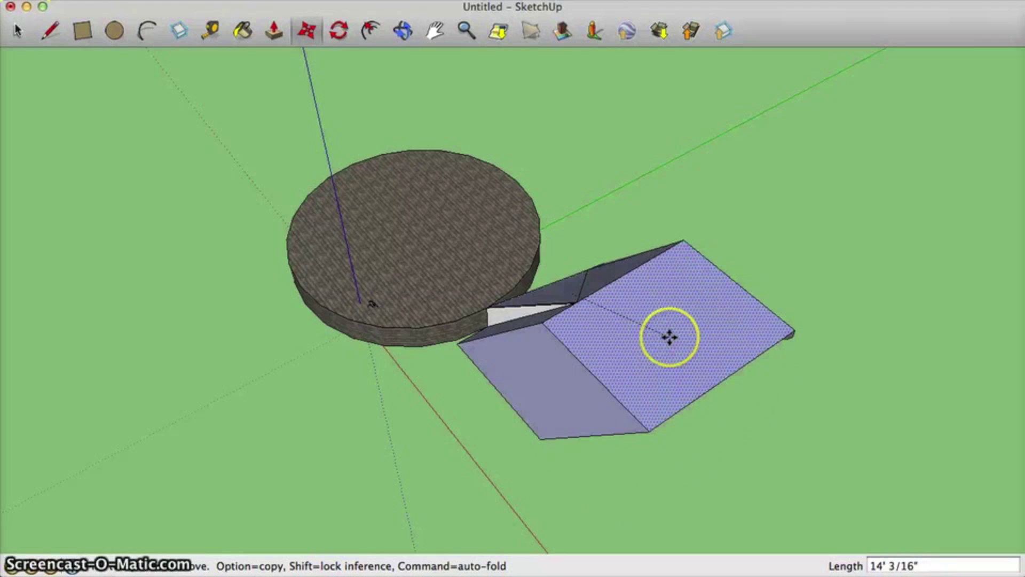
key(Escape)
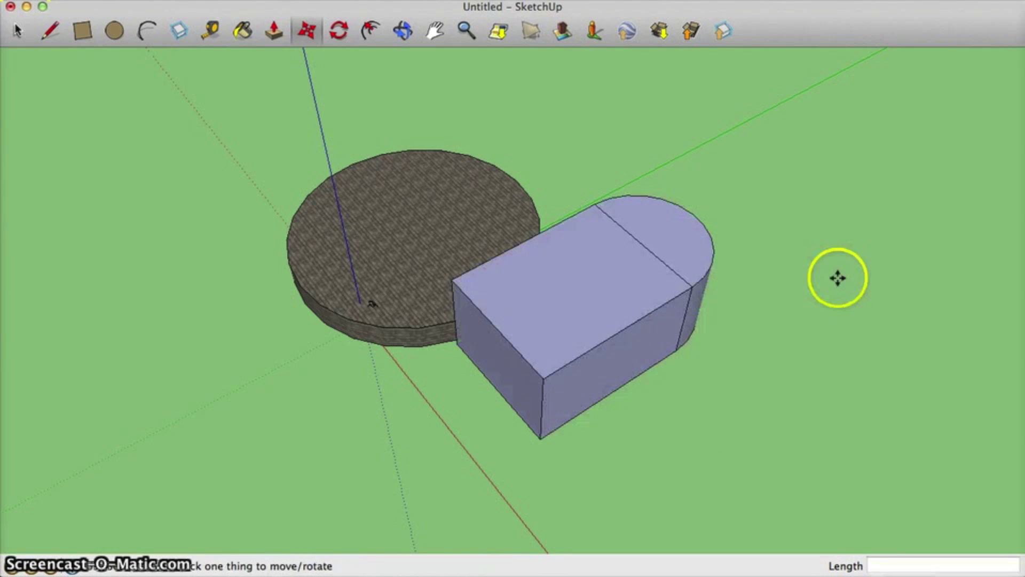
Draw a rectangle about 17' 7" by 18' 8" on the ground, apart from the box.
middle_drag(837, 277, 452, 304)
key(m)
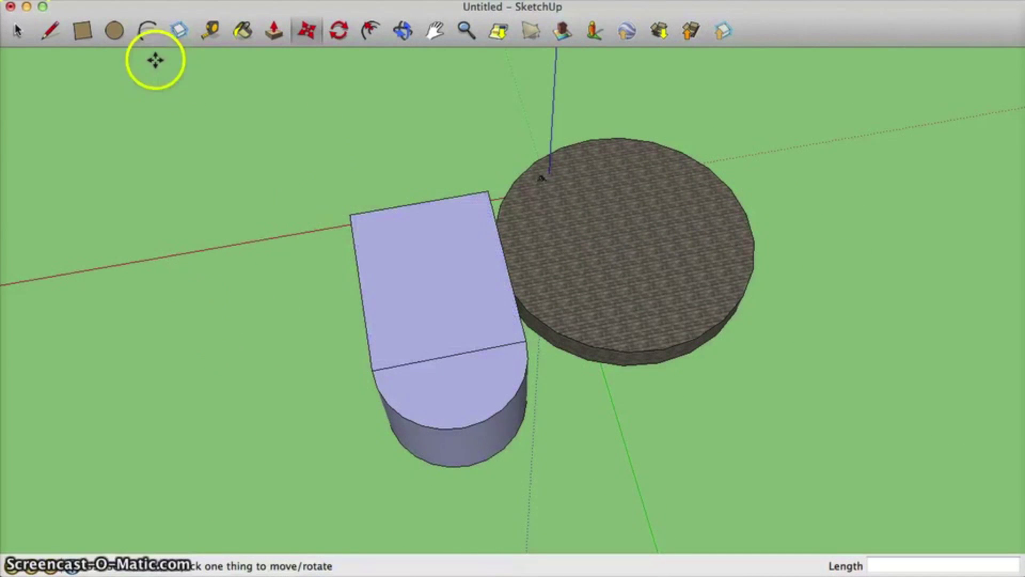
click(83, 31)
click(135, 287)
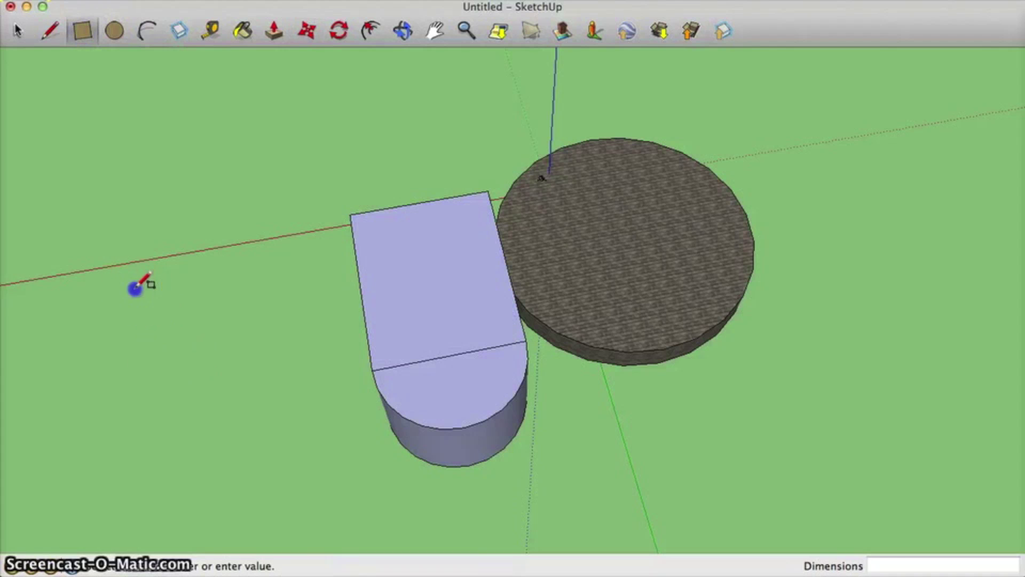
click(257, 373)
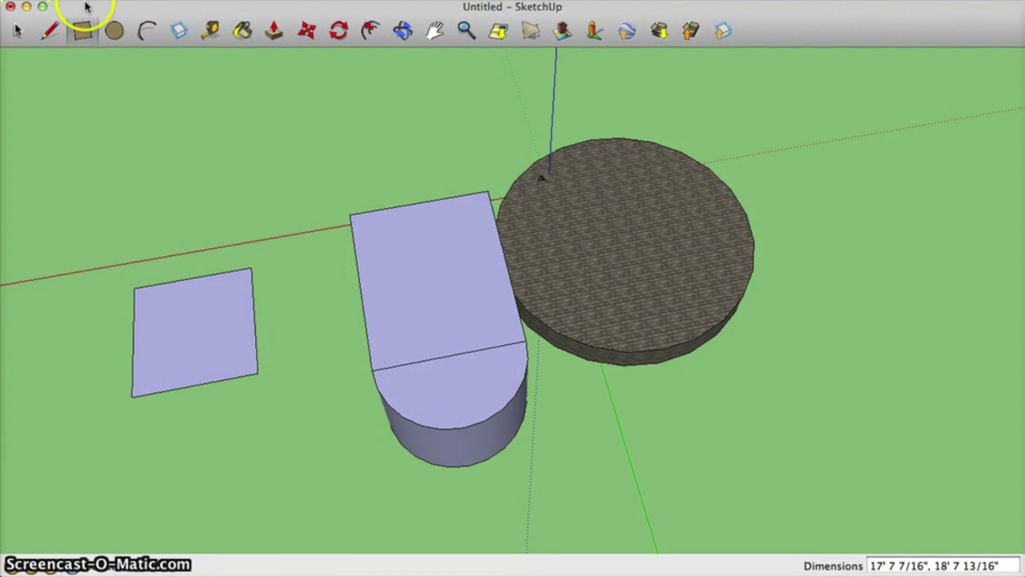
Move the new ground rectangle about 18' by its corner onto the box's bottom corner, so it lies against the box's long side.
click(307, 31)
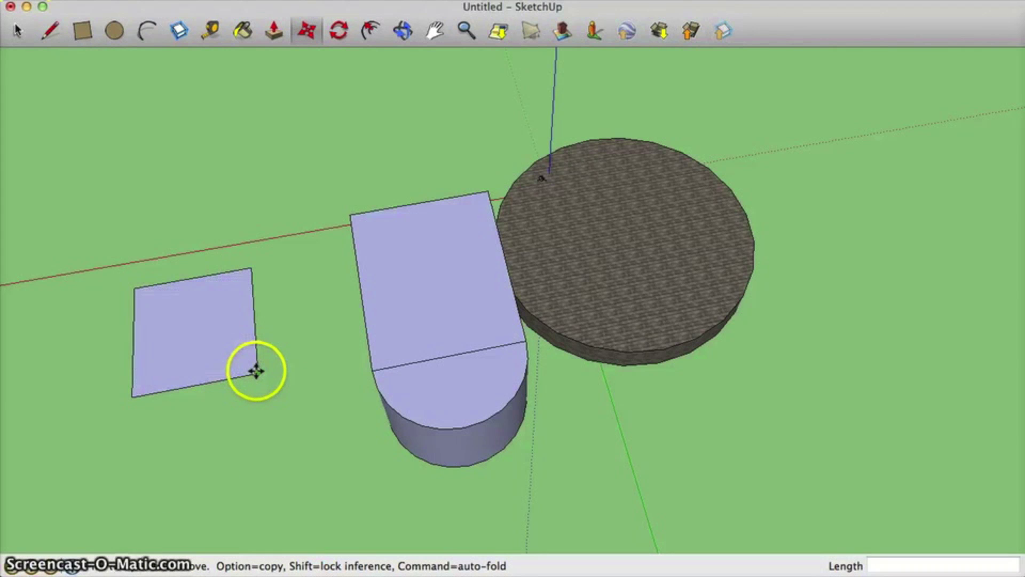
mouse_move(256, 370)
mouse_down()
mouse_move(272, 383)
mouse_move(277, 415)
mouse_move(282, 373)
mouse_move(263, 359)
mouse_move(251, 372)
mouse_move(242, 358)
mouse_move(235, 366)
mouse_move(251, 355)
mouse_move(235, 346)
mouse_move(238, 366)
mouse_up()
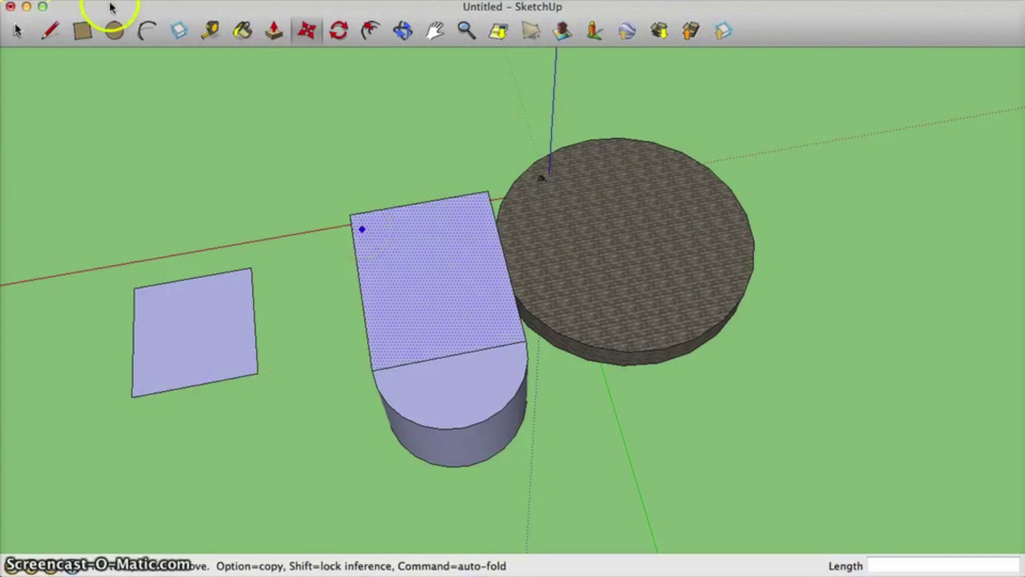
click(18, 30)
click(197, 334)
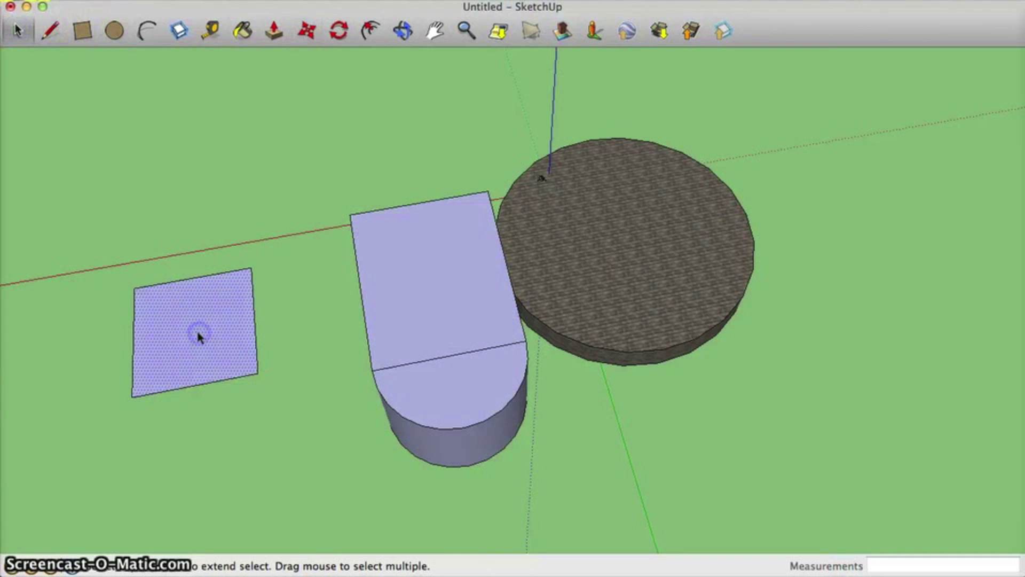
click(303, 39)
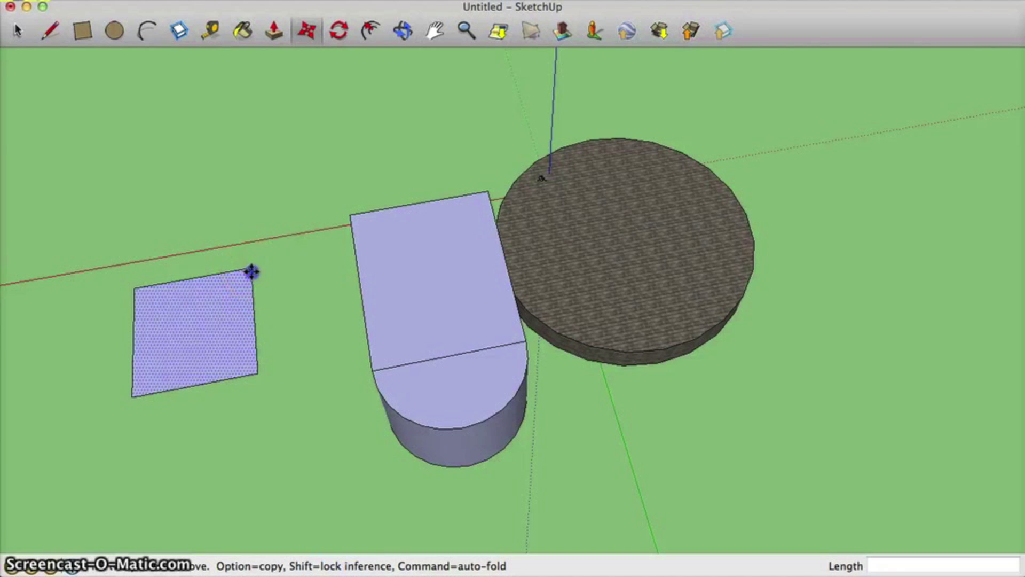
middle_drag(251, 272, 407, 263)
drag(235, 380, 347, 336)
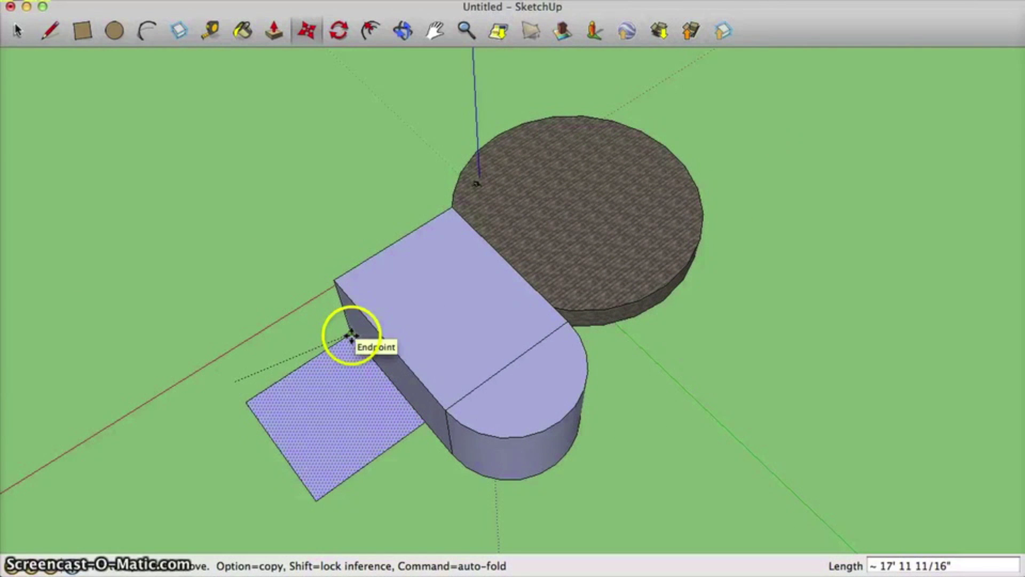
middle_drag(196, 377, 835, 258)
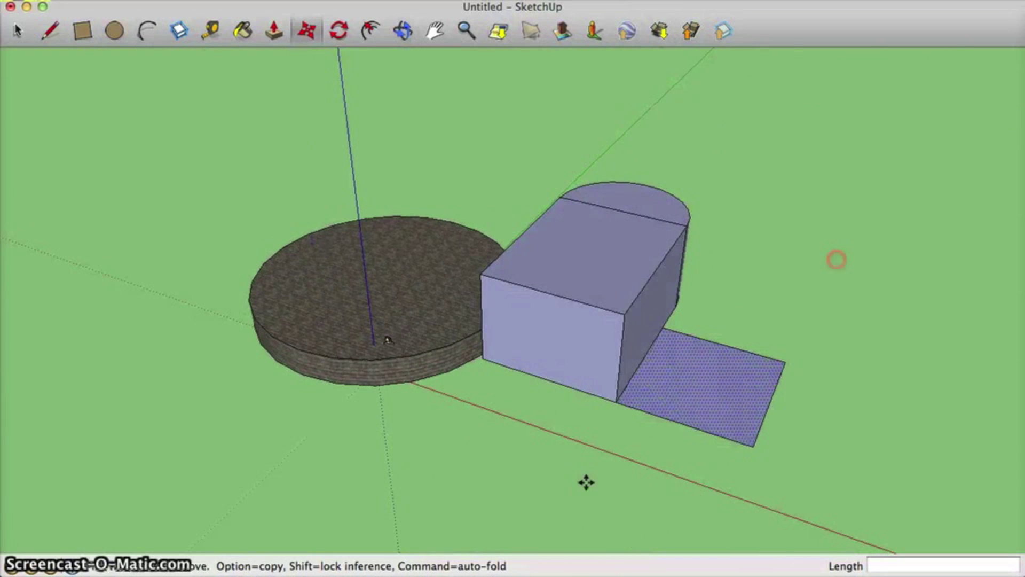
Draw a smaller rectangle about 13' by 8' on the ground beyond the box's long side.
scroll(626, 382, up, 2)
scroll(619, 385, down, 4)
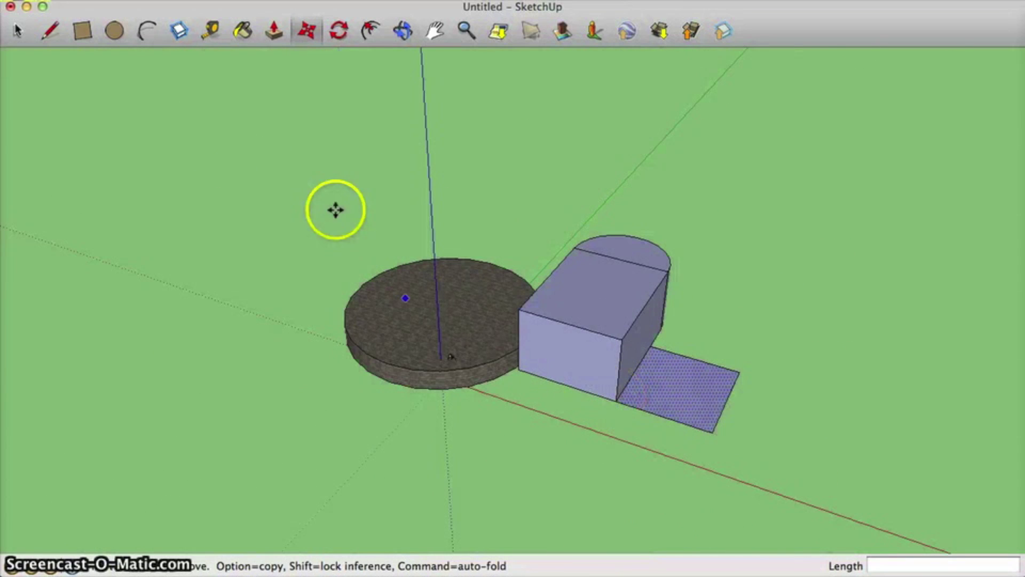
click(75, 31)
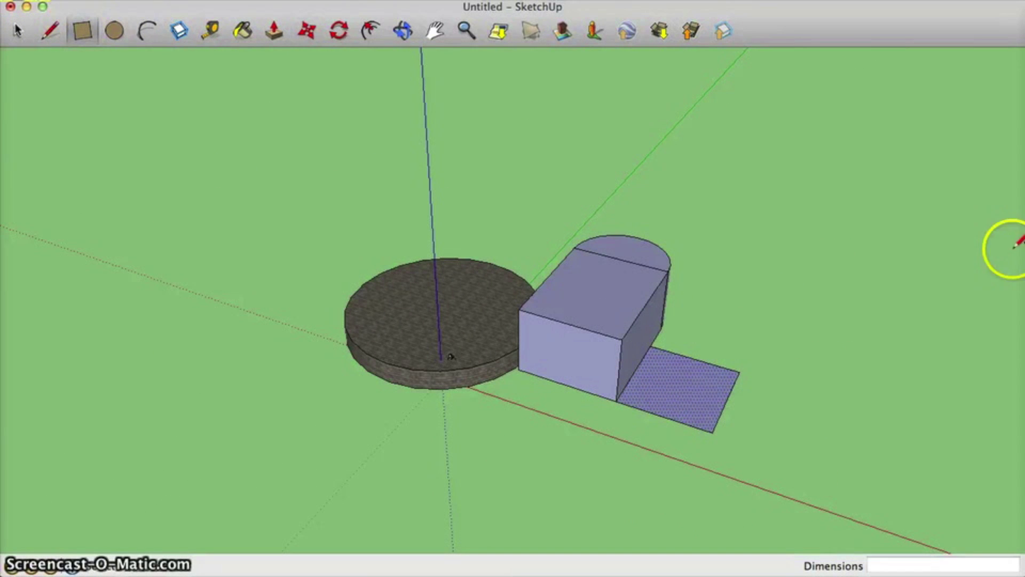
click(742, 301)
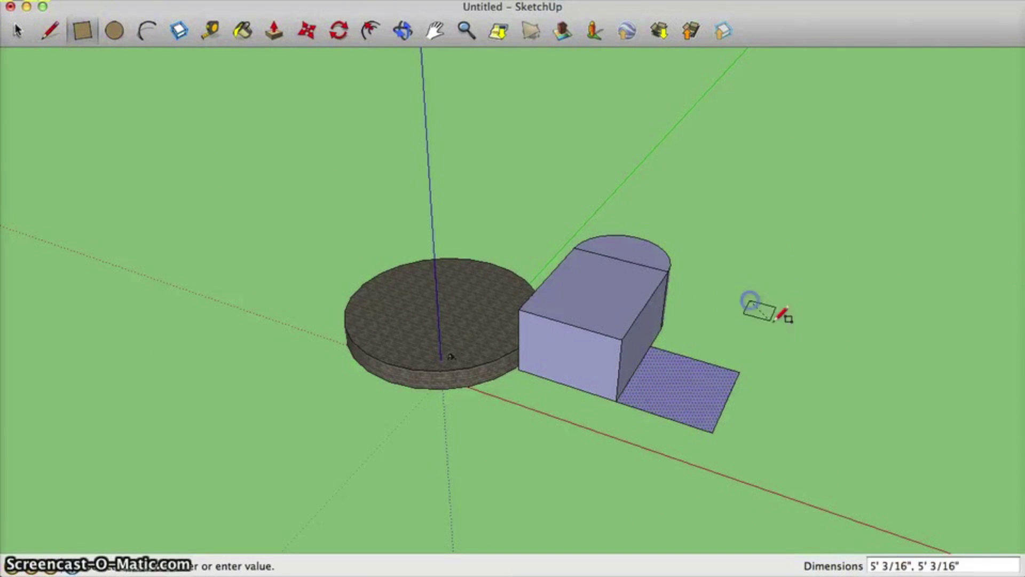
click(808, 335)
Move the smaller rectangle about 21' 10" by its corner to where the large ground rectangle meets the box.
scroll(499, 116, up, 3)
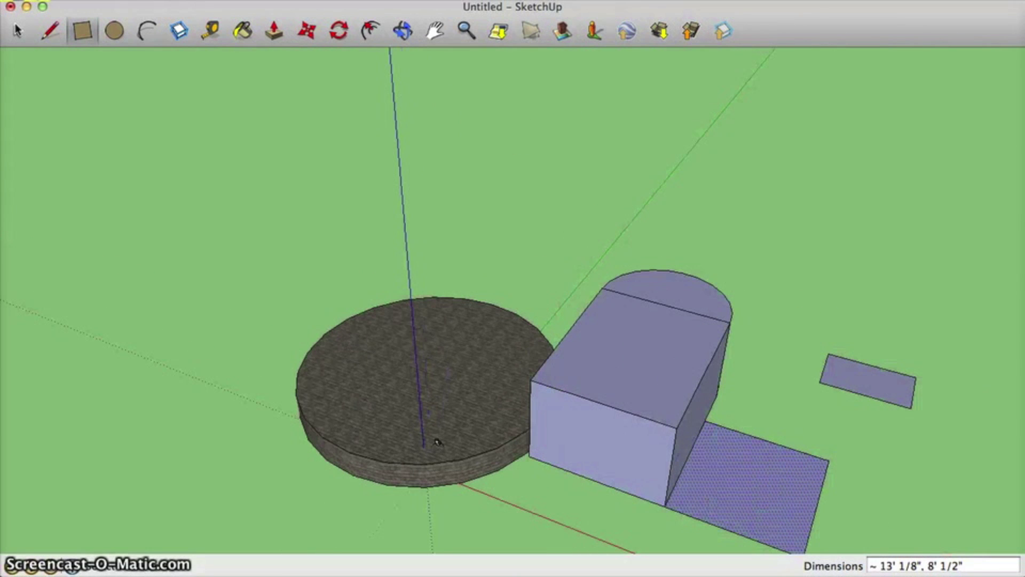
click(19, 33)
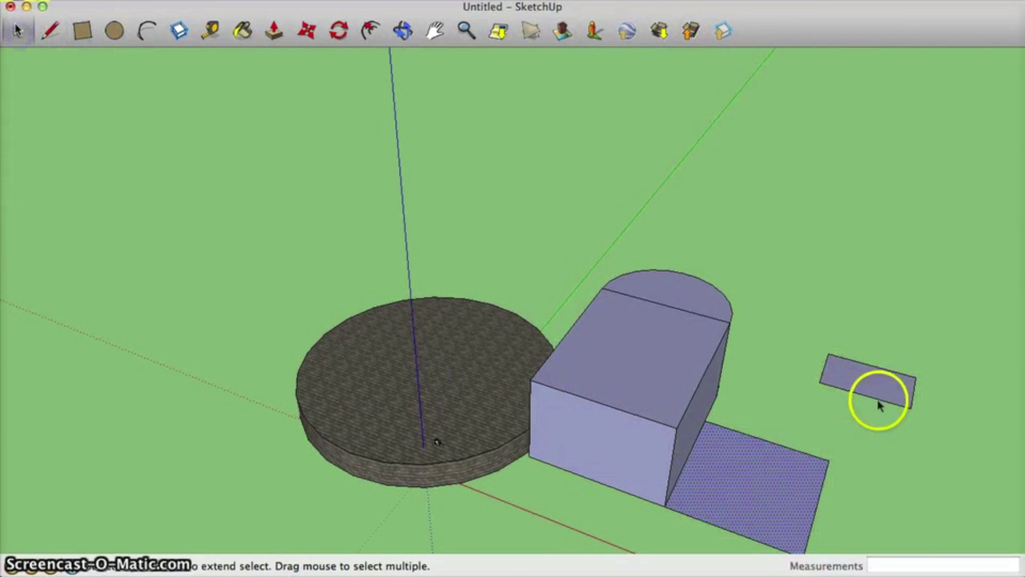
click(314, 37)
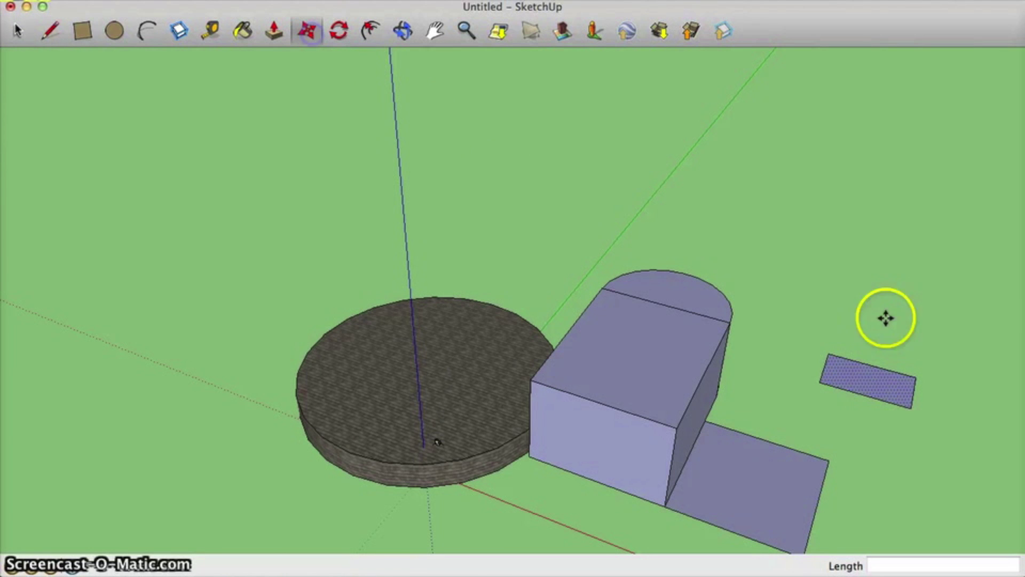
click(820, 379)
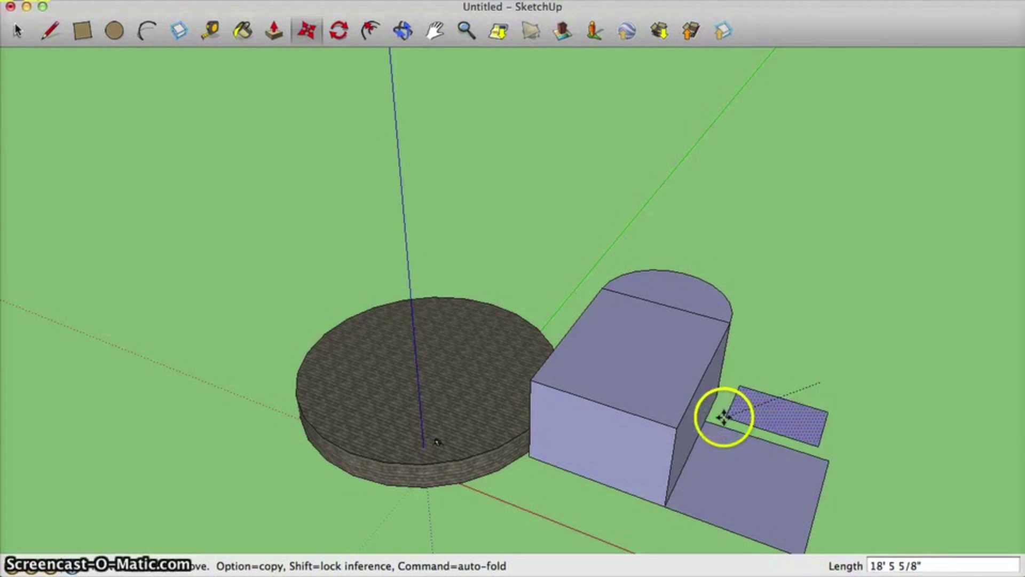
scroll(769, 416, up, 5)
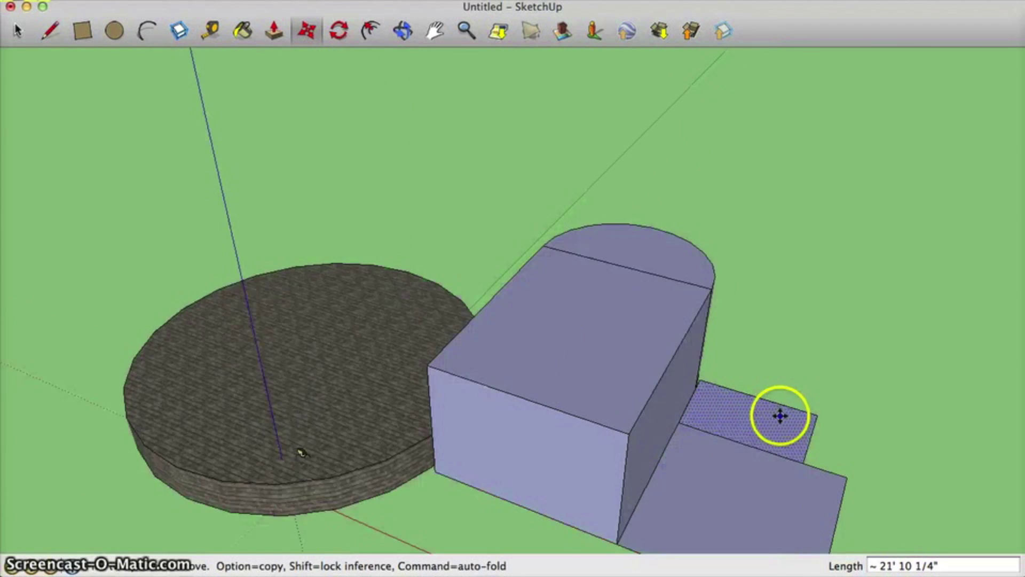
scroll(759, 424, up, 1)
middle_drag(844, 419, 440, 435)
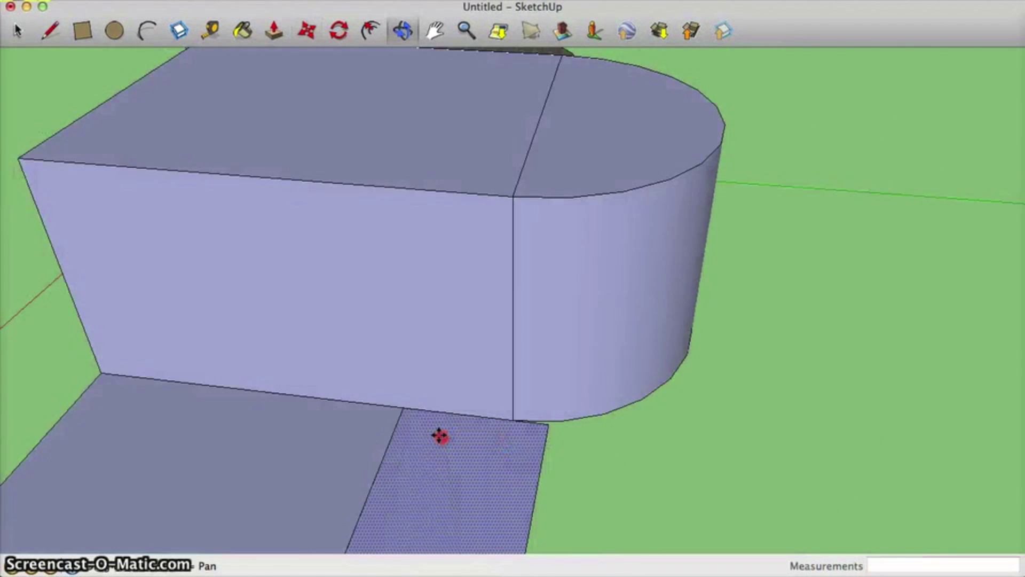
scroll(439, 435, down, 6)
click(430, 430)
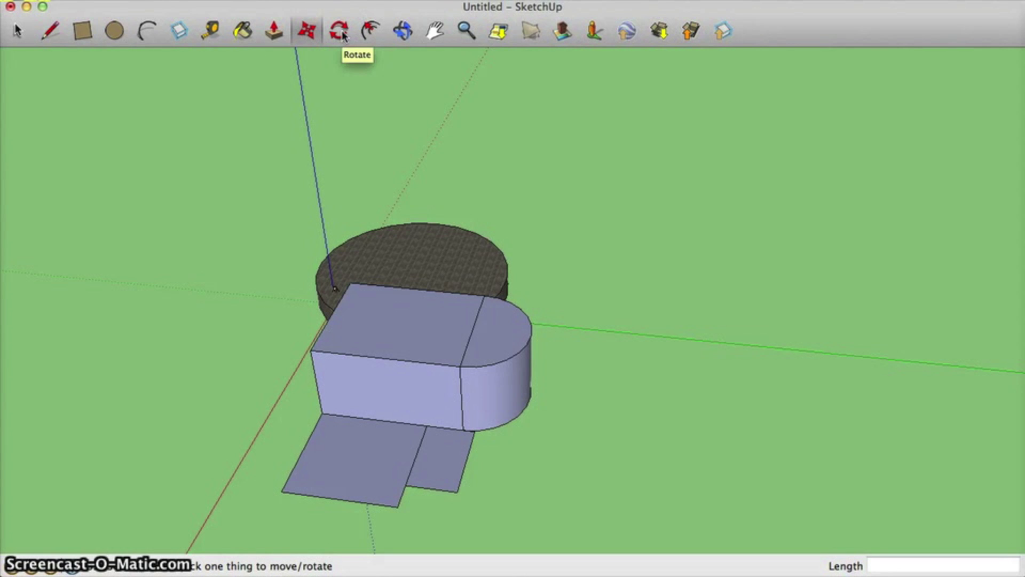
Select the box's top face, the large ground rectangle and the small ground rectangle one at a time.
scroll(357, 126, down, 2)
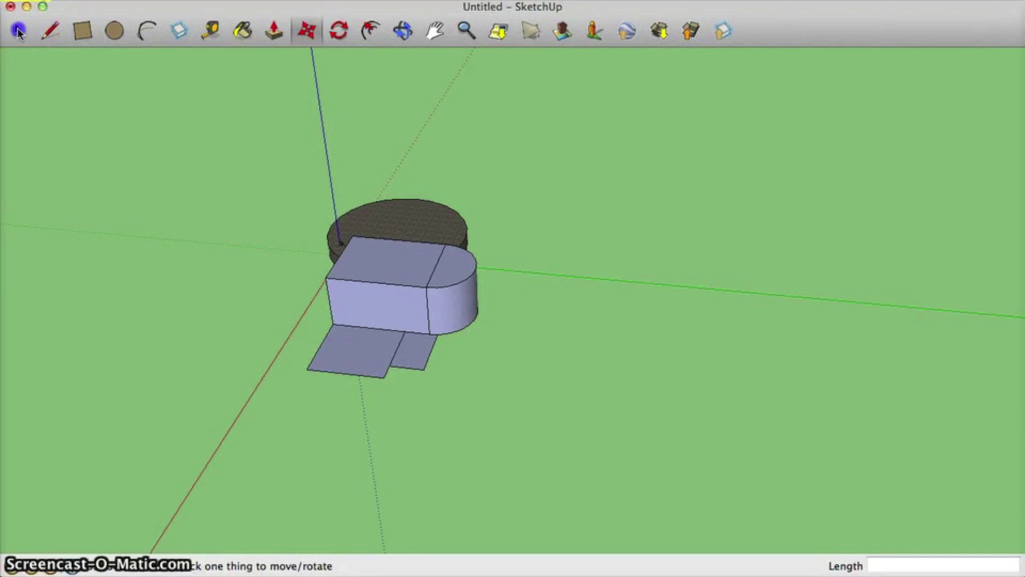
click(17, 31)
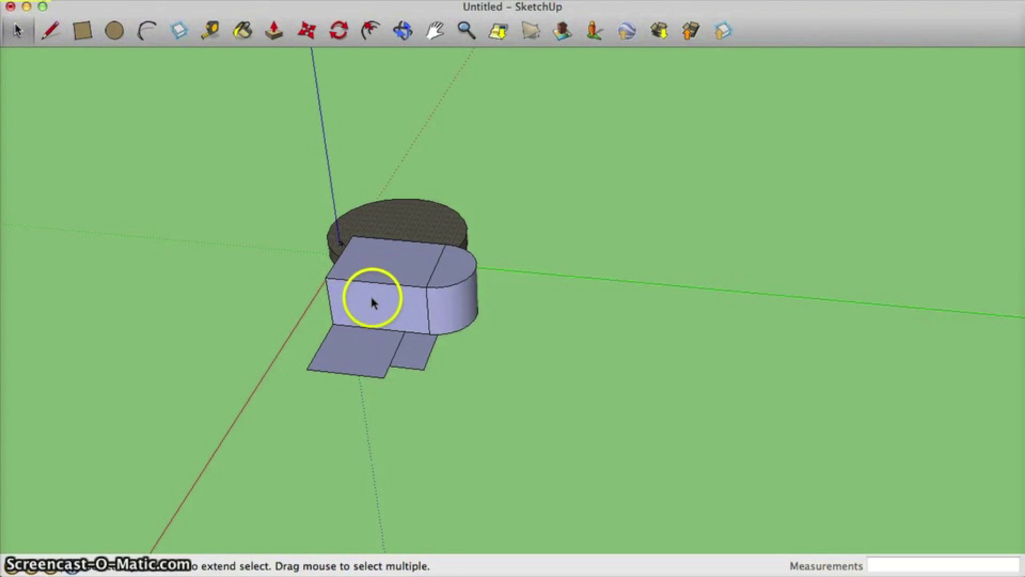
middle_drag(373, 297, 377, 429)
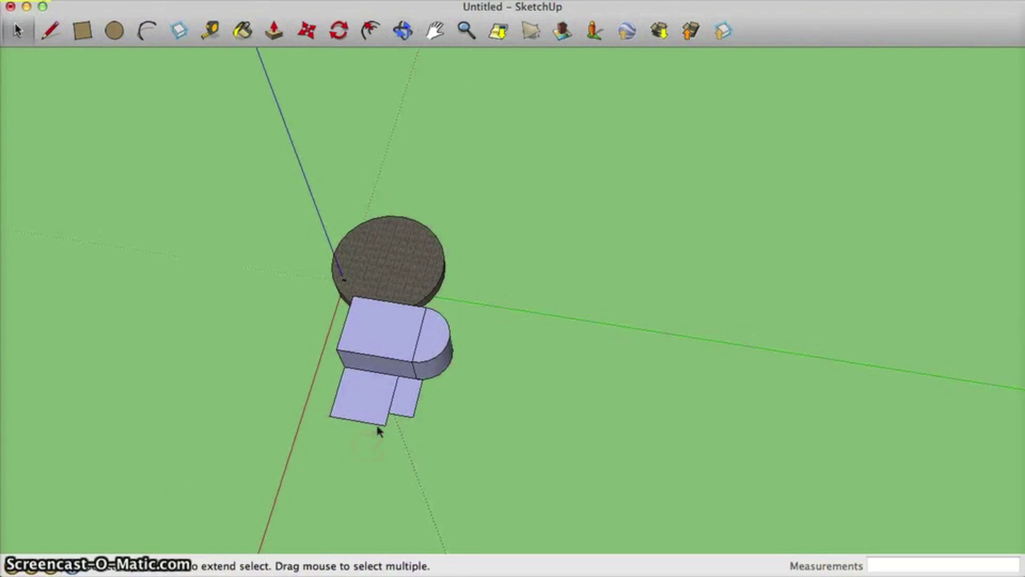
click(383, 337)
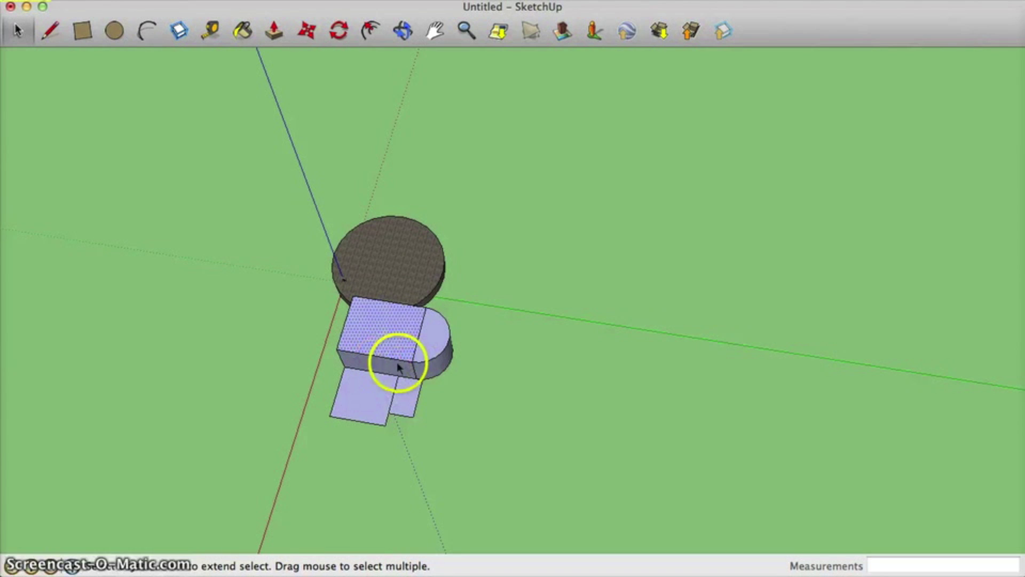
scroll(422, 355, up, 3)
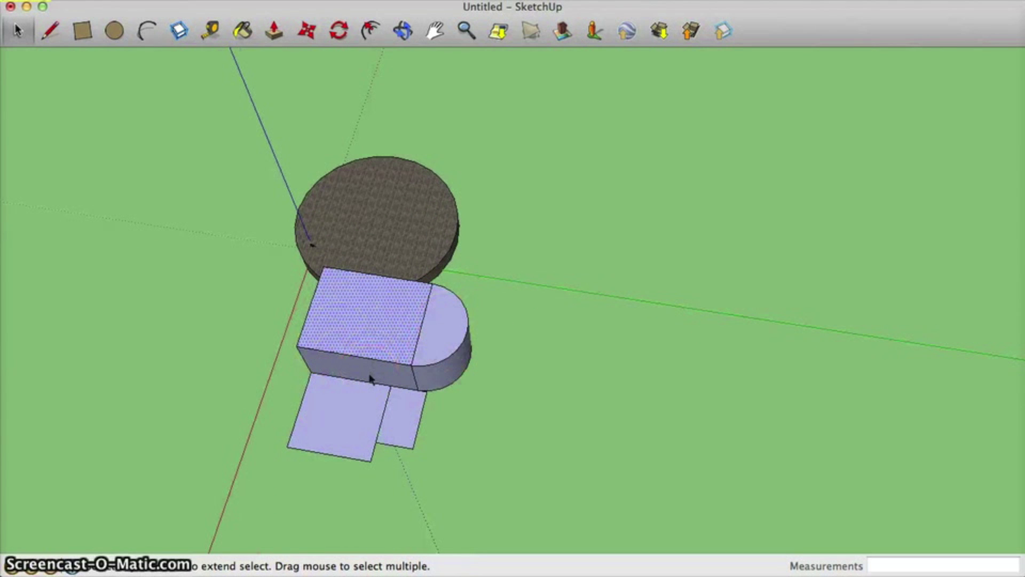
click(360, 407)
click(400, 408)
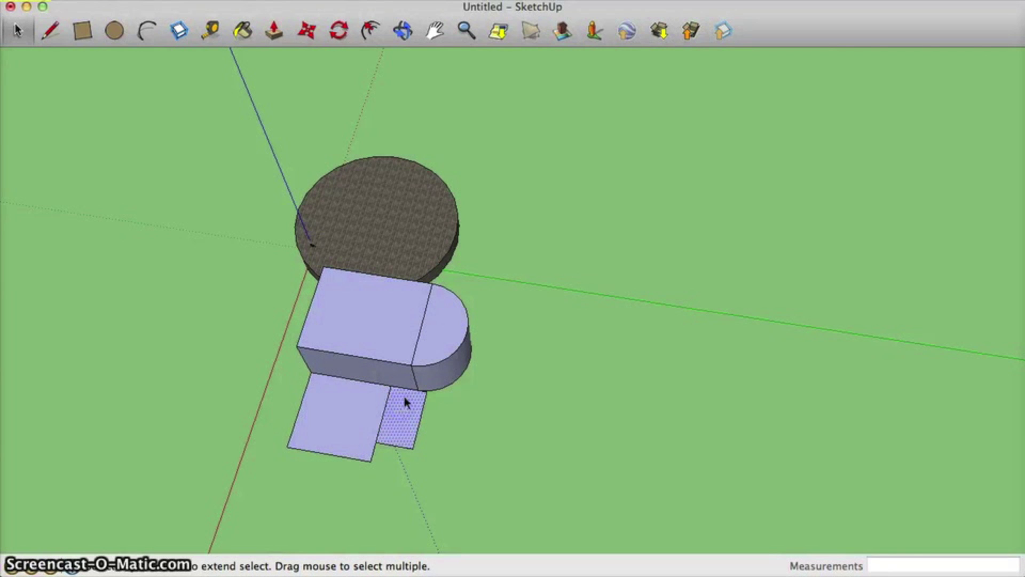
click(374, 411)
Select the half-round top face, the box's top face and both ground rectangles together.
click(385, 346)
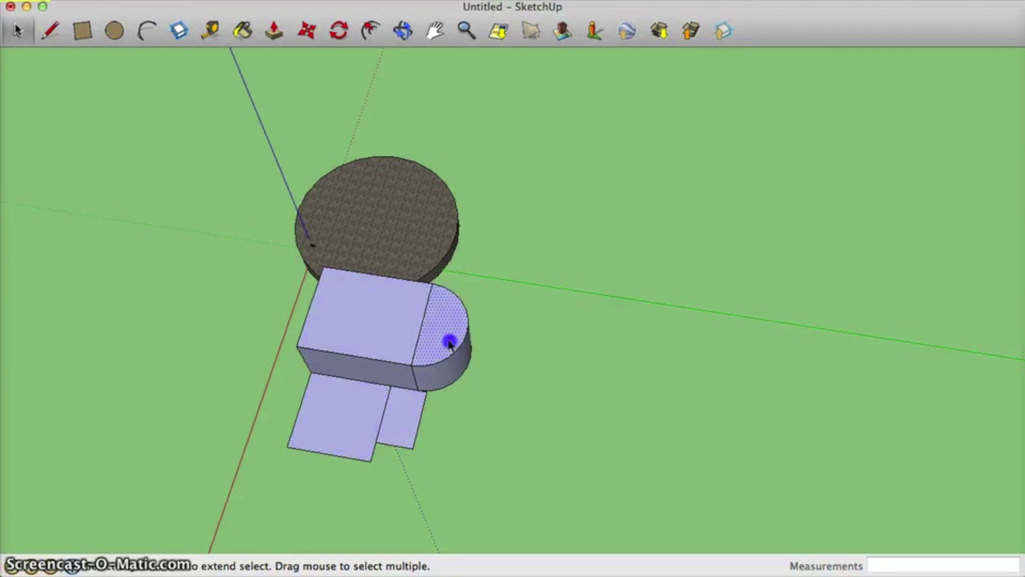
shift+click(377, 351)
shift+click(409, 411)
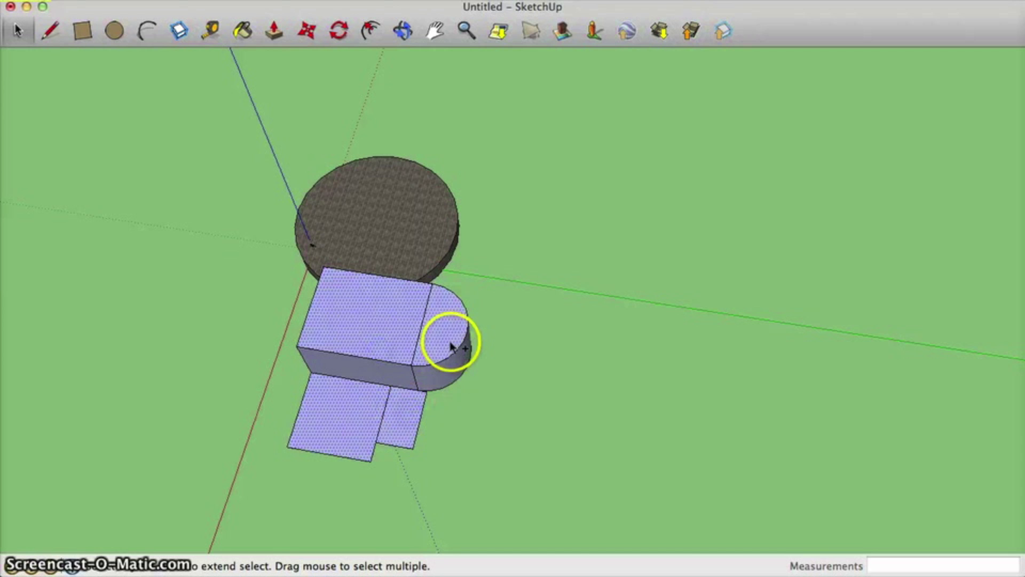
Add the box's side faces to the selection and rotate everything selected 45° about the large ground rectangle's outer corner.
shift+click(455, 344)
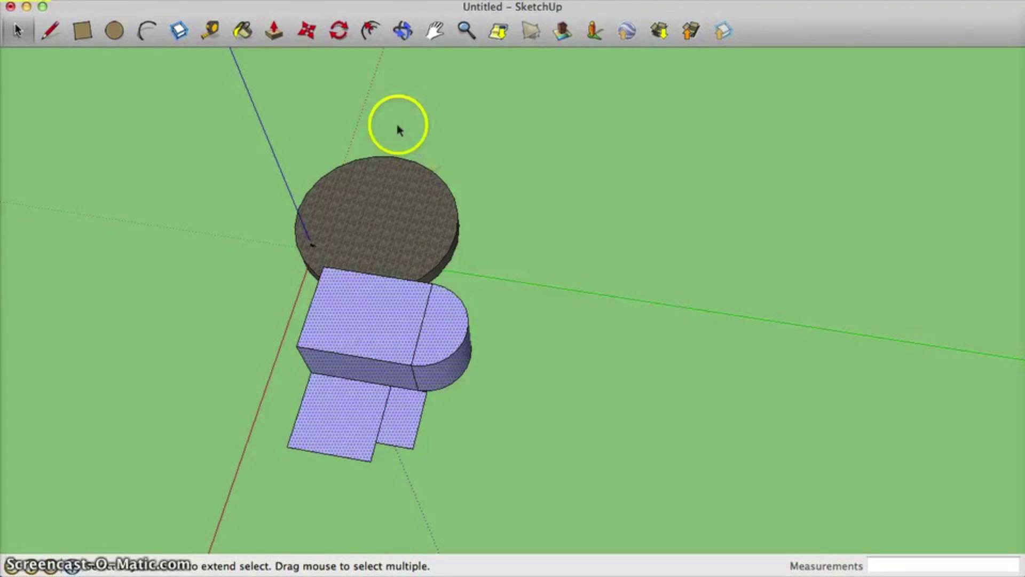
click(305, 32)
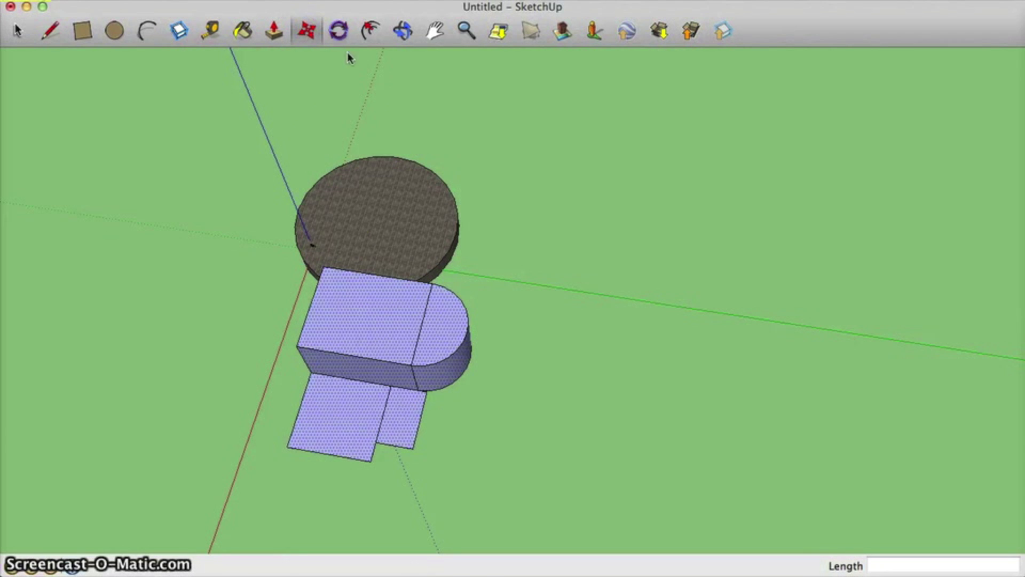
click(339, 30)
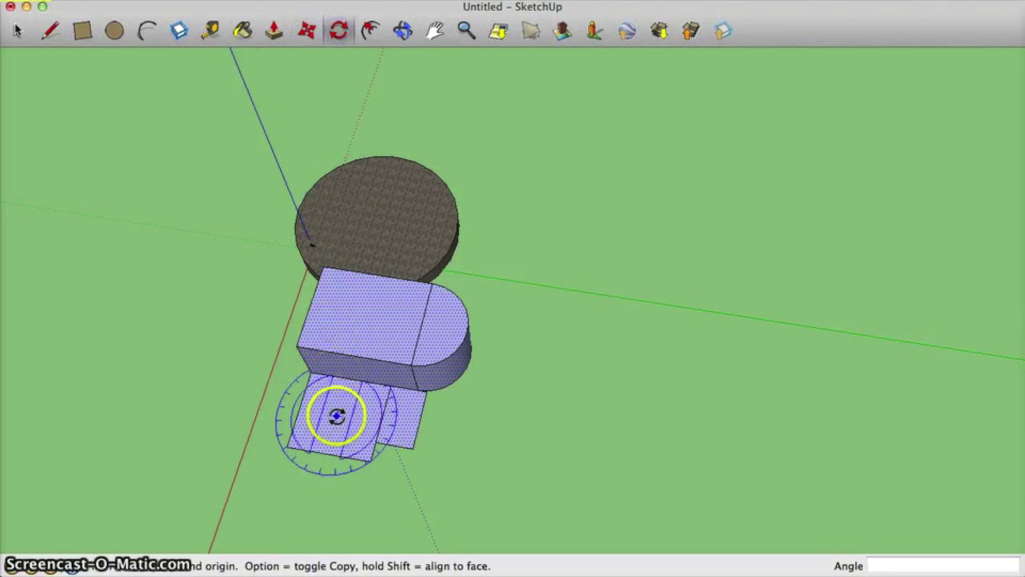
click(289, 445)
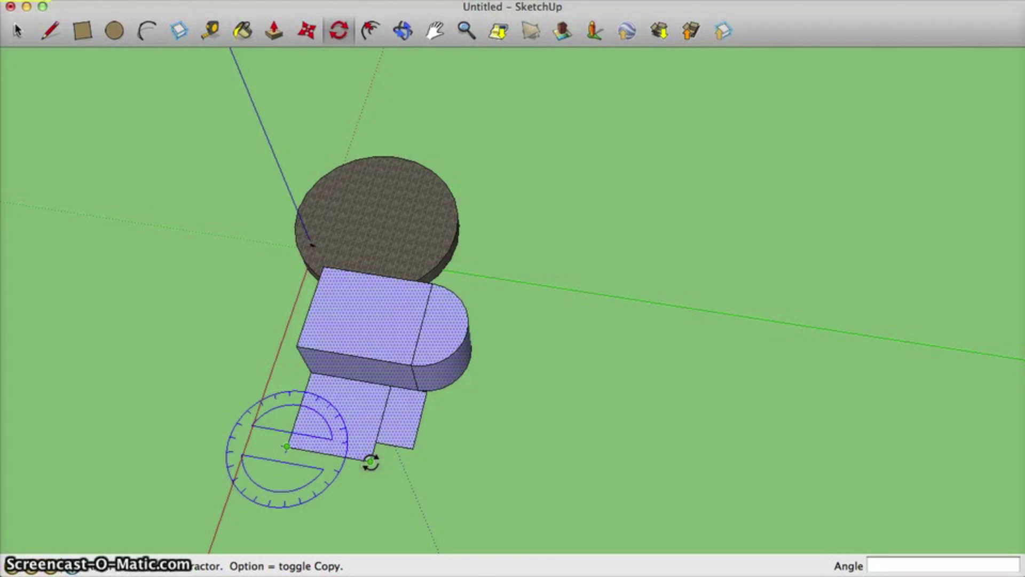
drag(370, 462, 337, 324)
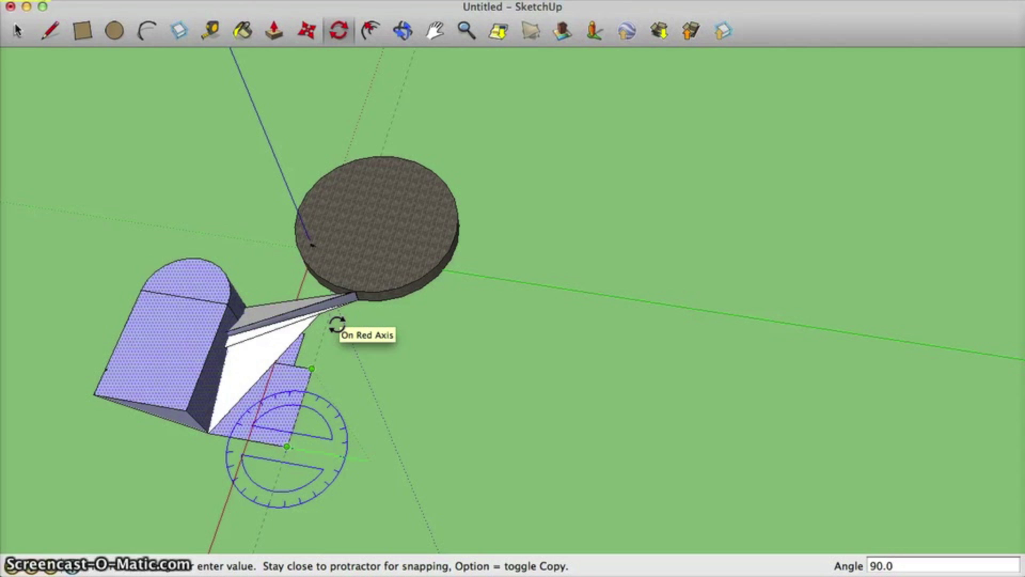
drag(337, 324, 402, 388)
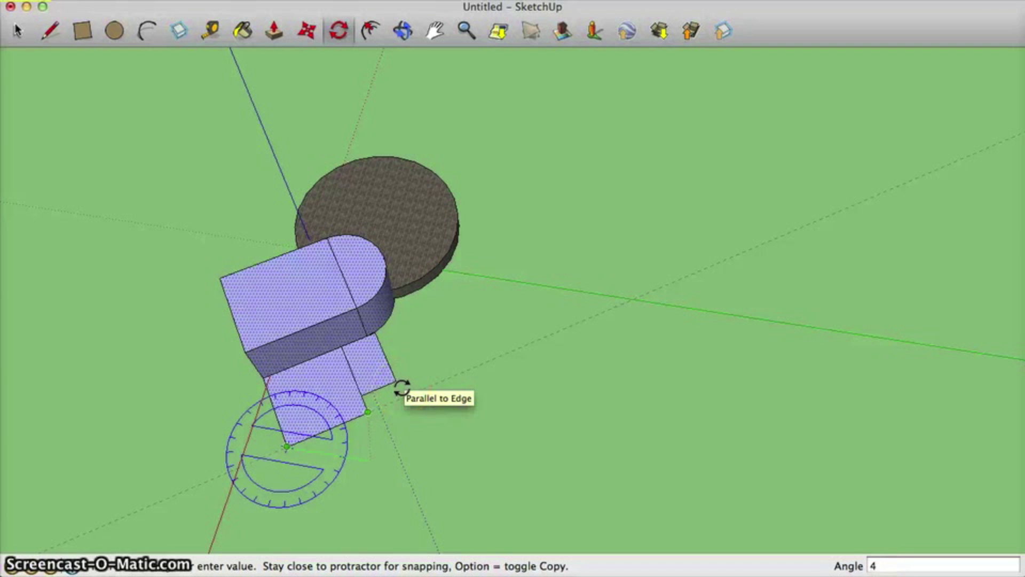
key(Return)
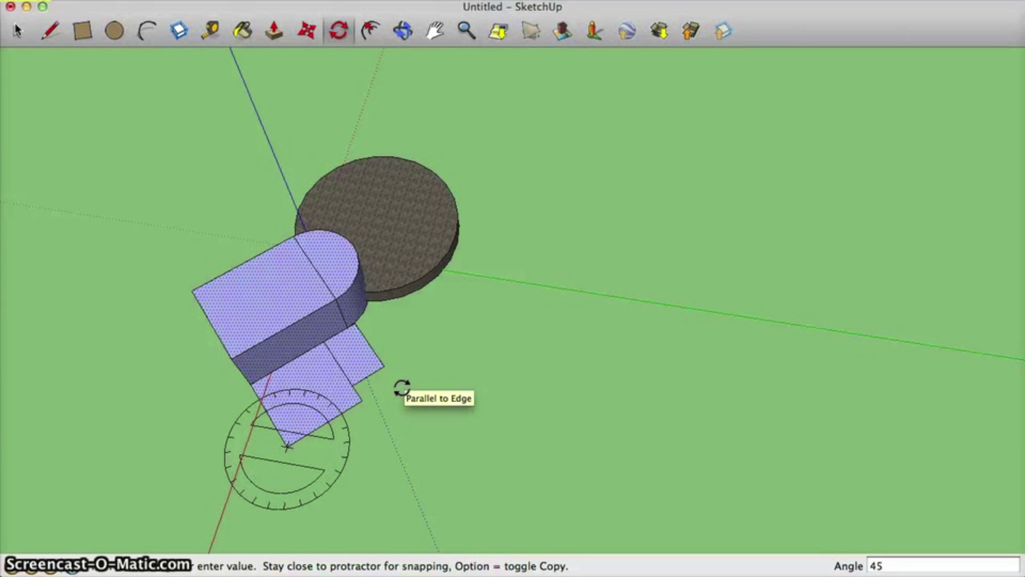
Examine the rotated box and ground rectangles from several sides, check the distorted side faces and clear the selection.
middle_drag(245, 245, 770, 128)
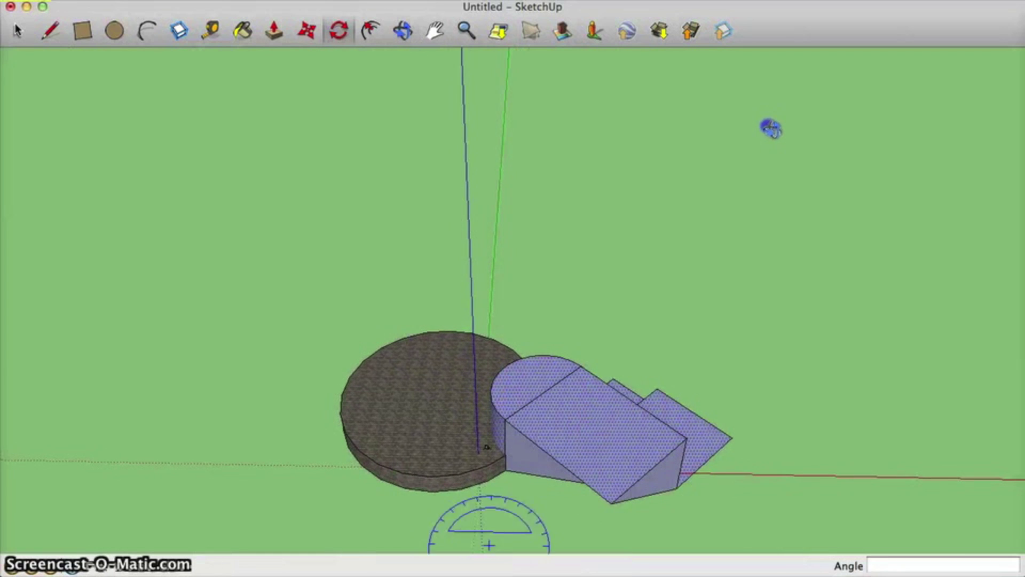
middle_drag(680, 526, 522, 411)
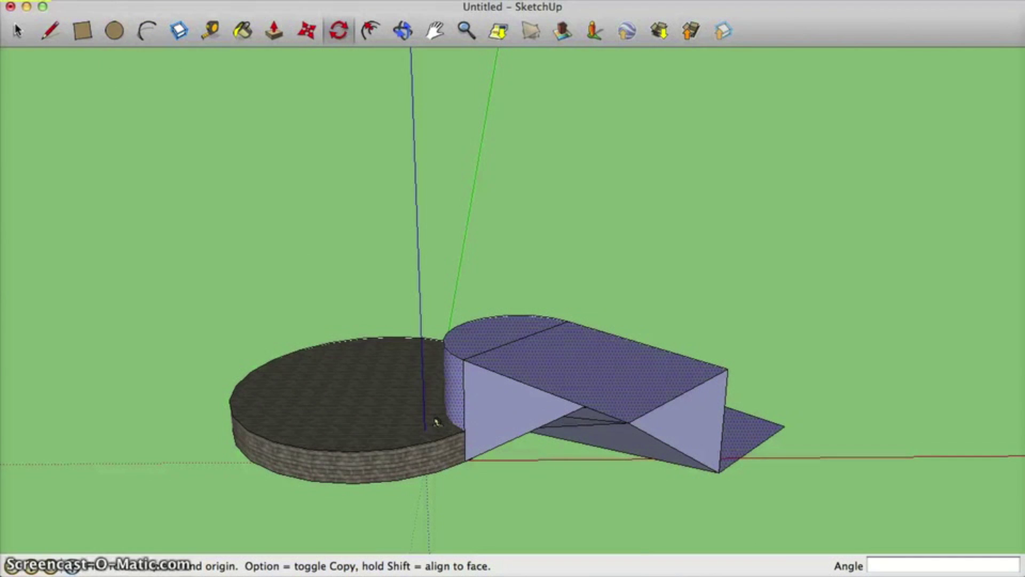
click(15, 31)
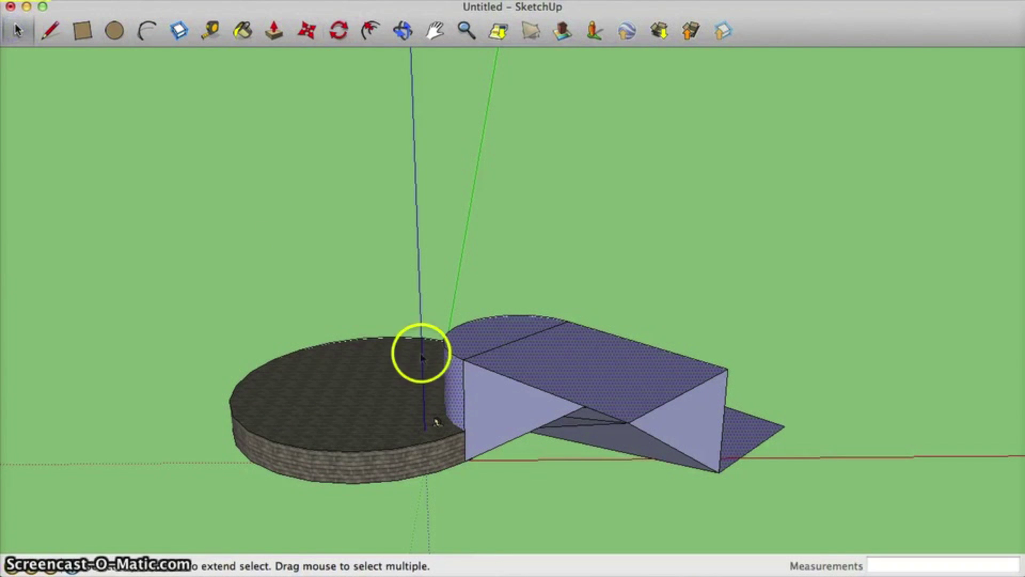
click(501, 407)
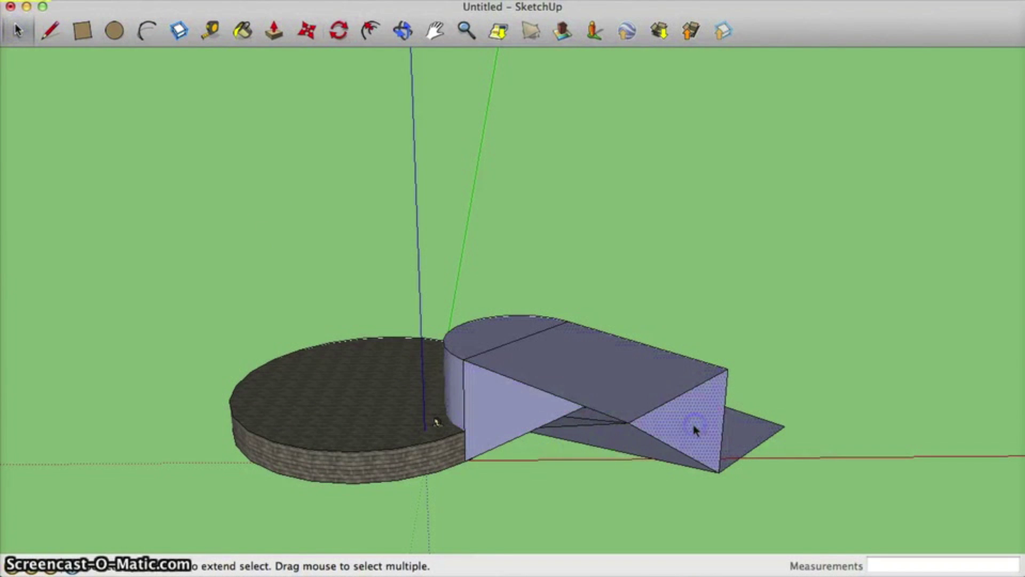
middle_drag(621, 475, 80, 395)
click(700, 322)
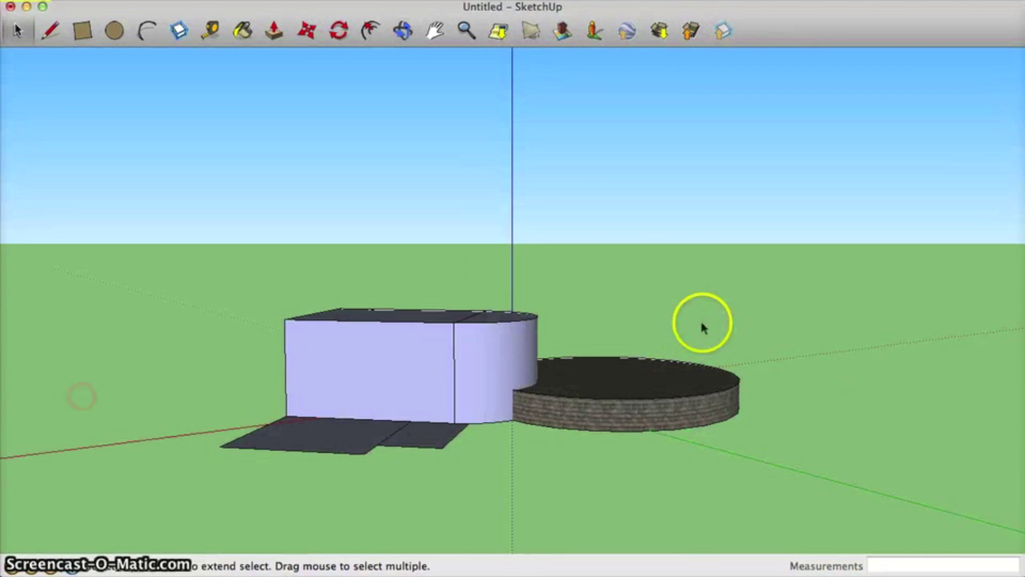
middle_drag(699, 322, 610, 451)
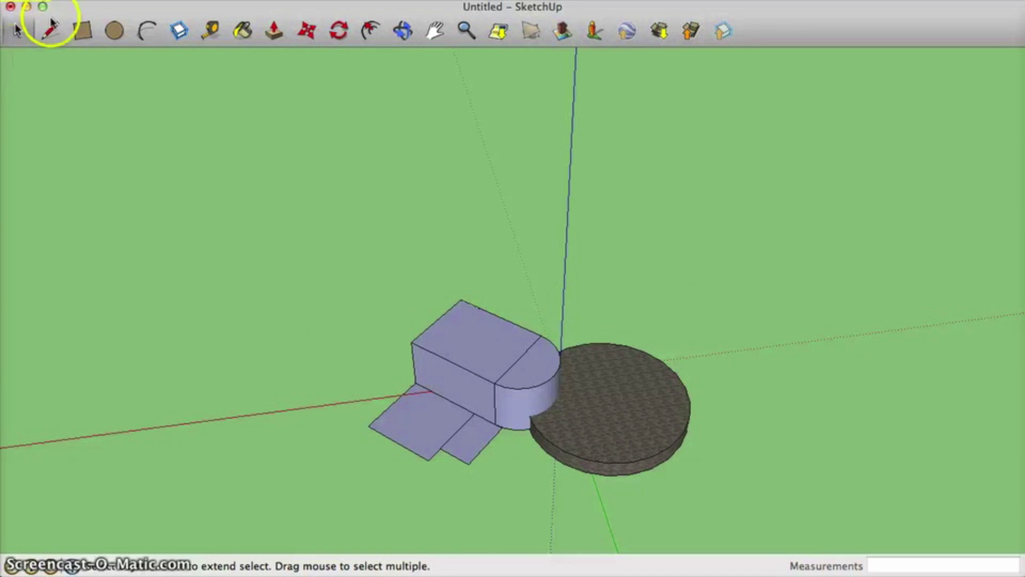
Draw a rectangle about 34' by 39' 6" on the empty ground and rotate it 90° about its corner.
click(85, 32)
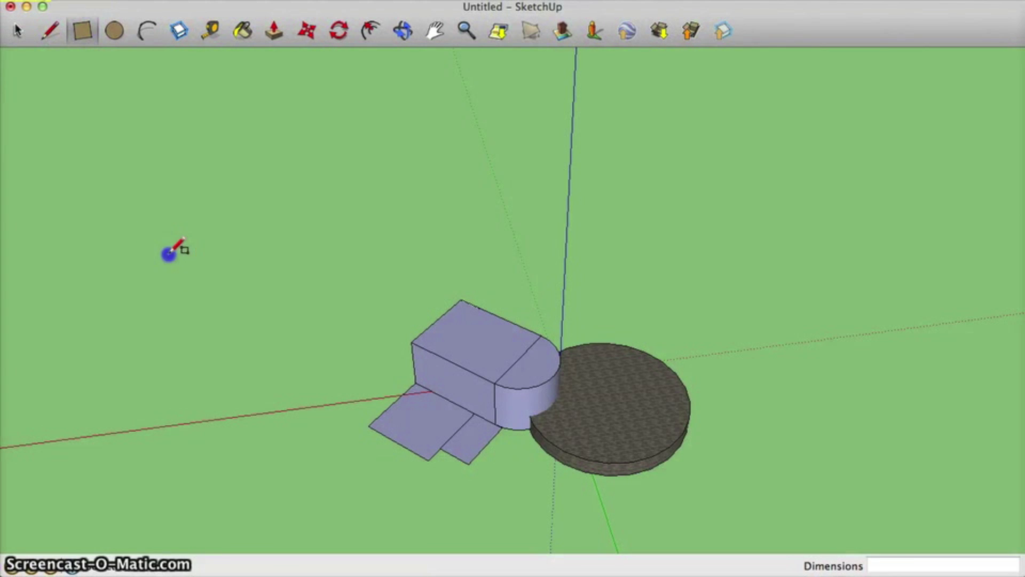
drag(170, 253, 277, 324)
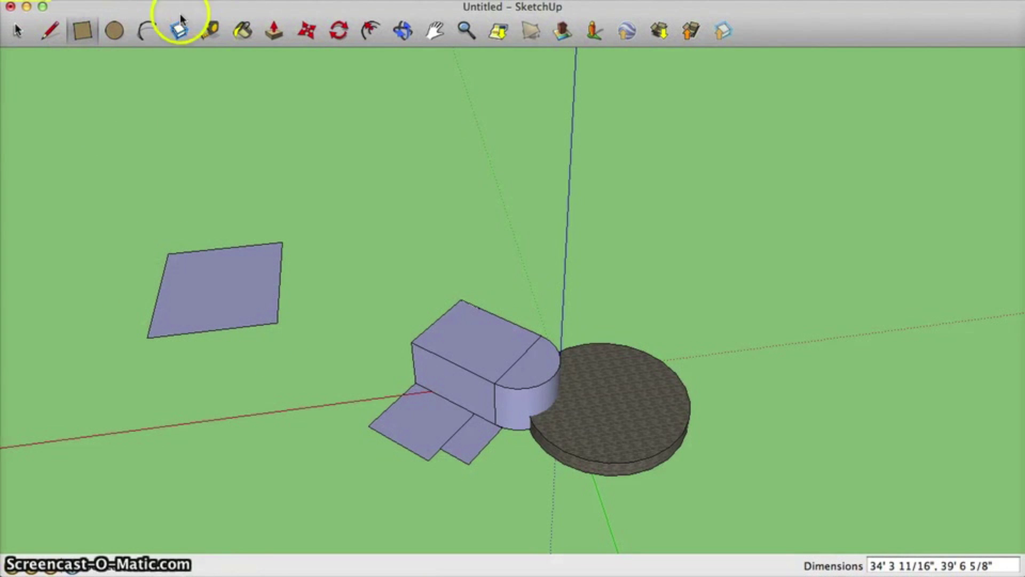
click(17, 31)
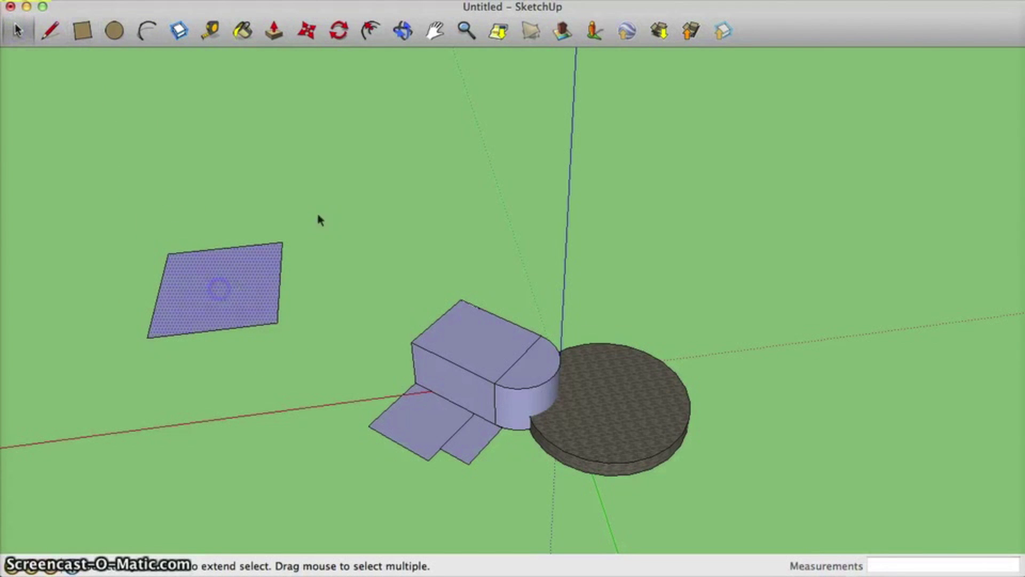
click(340, 35)
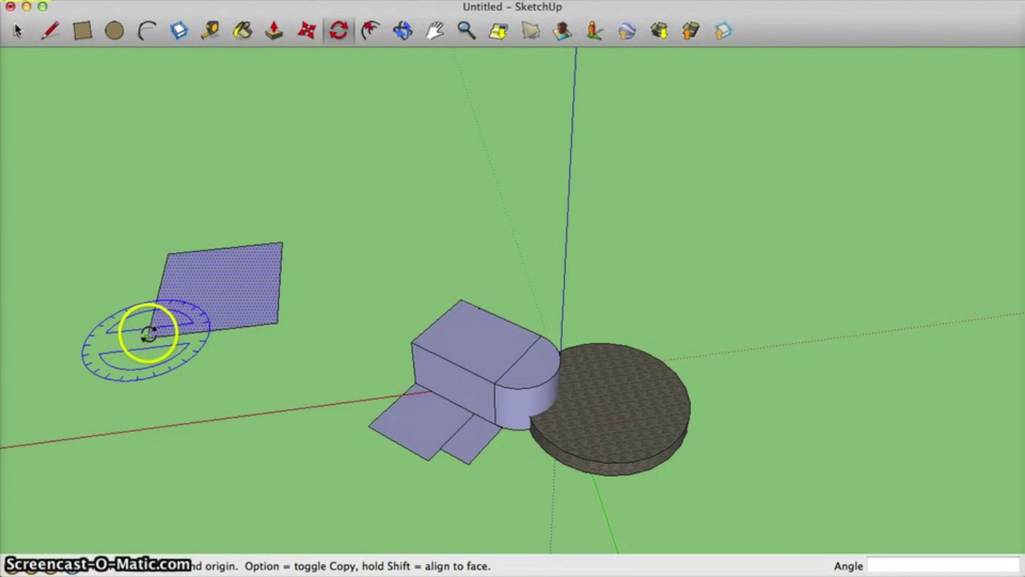
drag(149, 334, 190, 409)
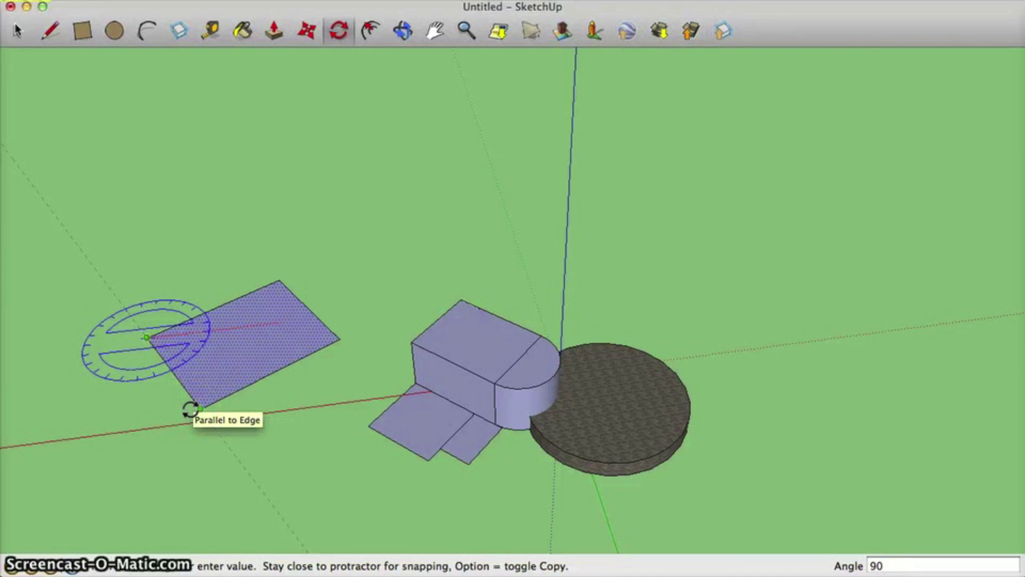
key(Return)
Offset the rotated rectangle's edges outward by 5'.
scroll(191, 410, up, 3)
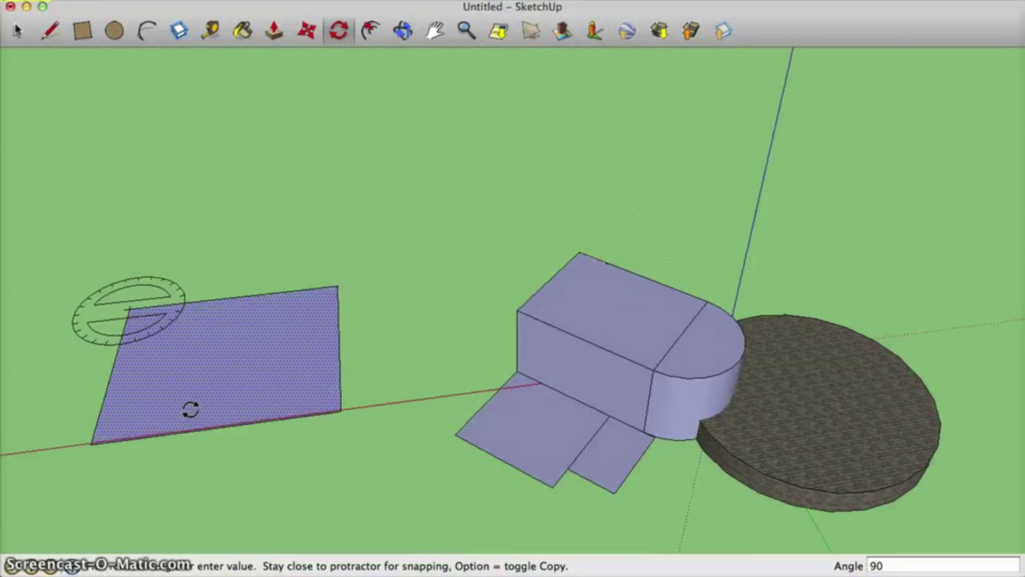
shift+middle_drag(191, 410, 799, 408)
scroll(798, 407, down, 3)
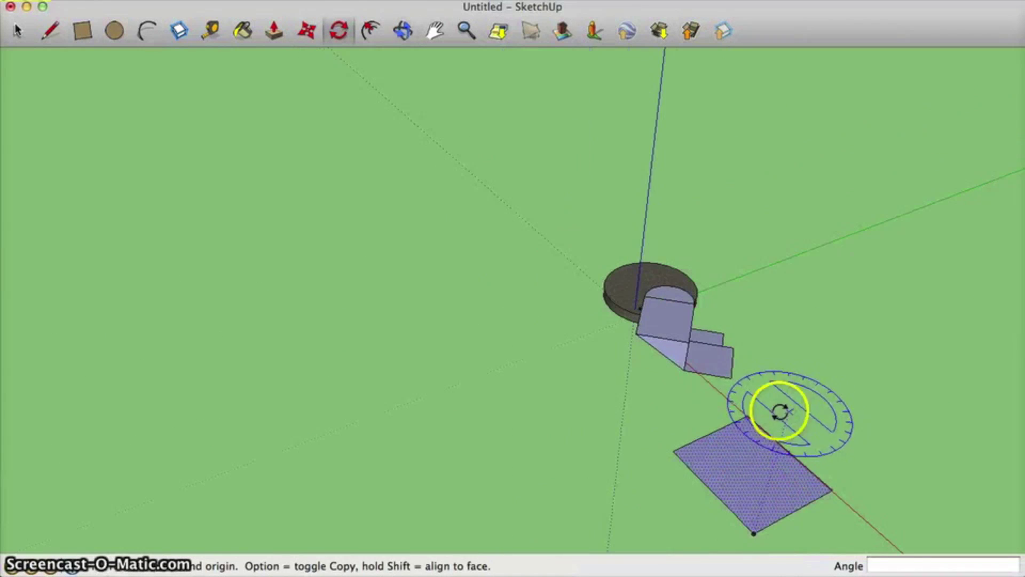
drag(778, 412, 742, 398)
middle_drag(742, 397, 405, 80)
scroll(405, 80, up, 3)
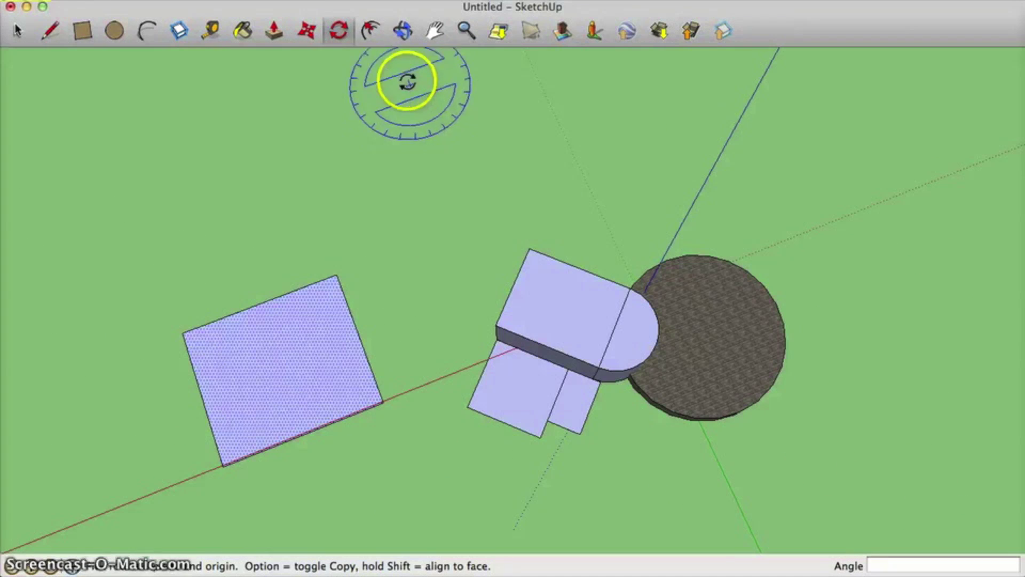
click(367, 34)
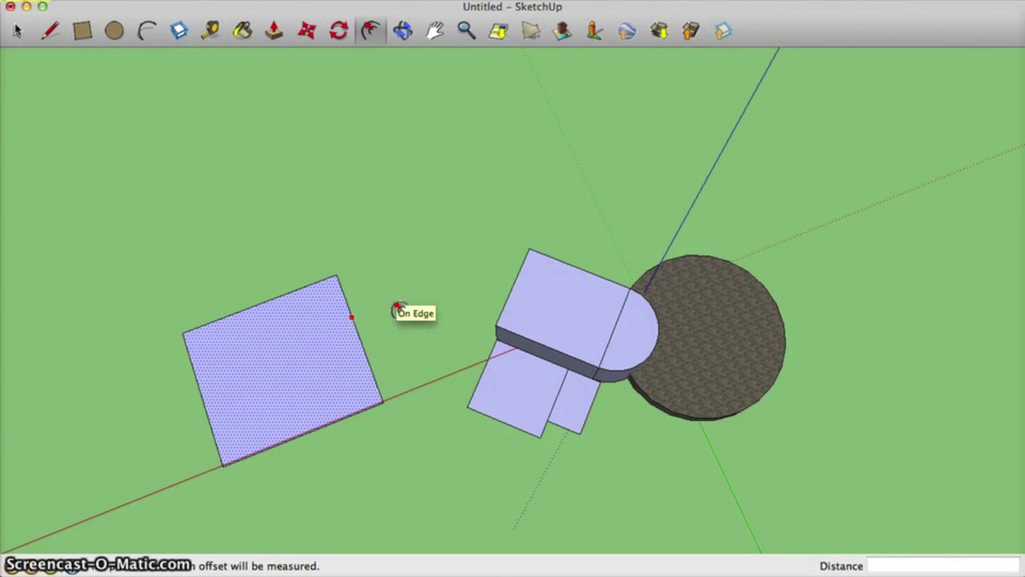
drag(359, 328, 308, 259)
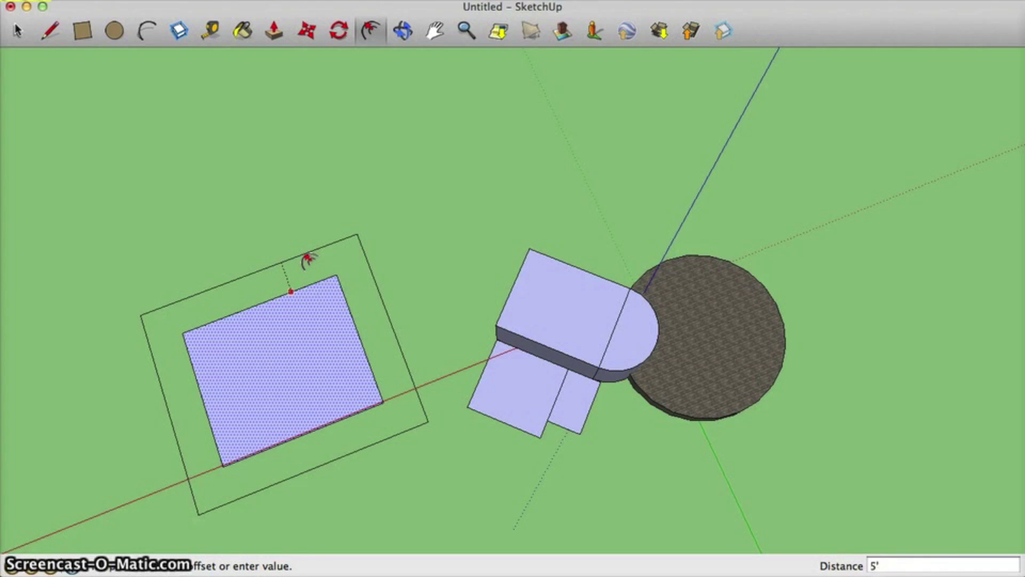
click(307, 261)
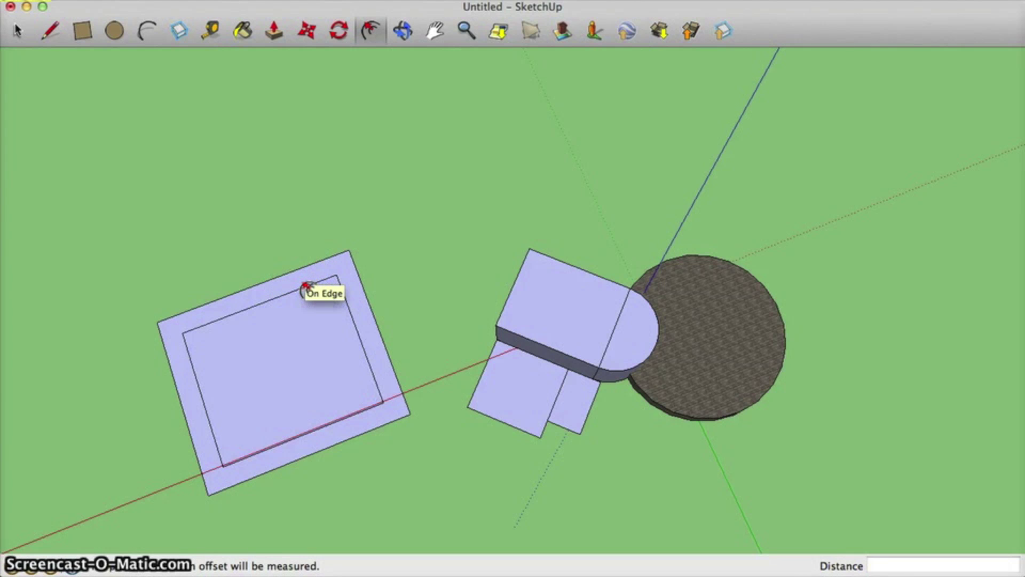
Offset the new outer border of the rectangle outward by another 10'.
click(307, 270)
click(307, 267)
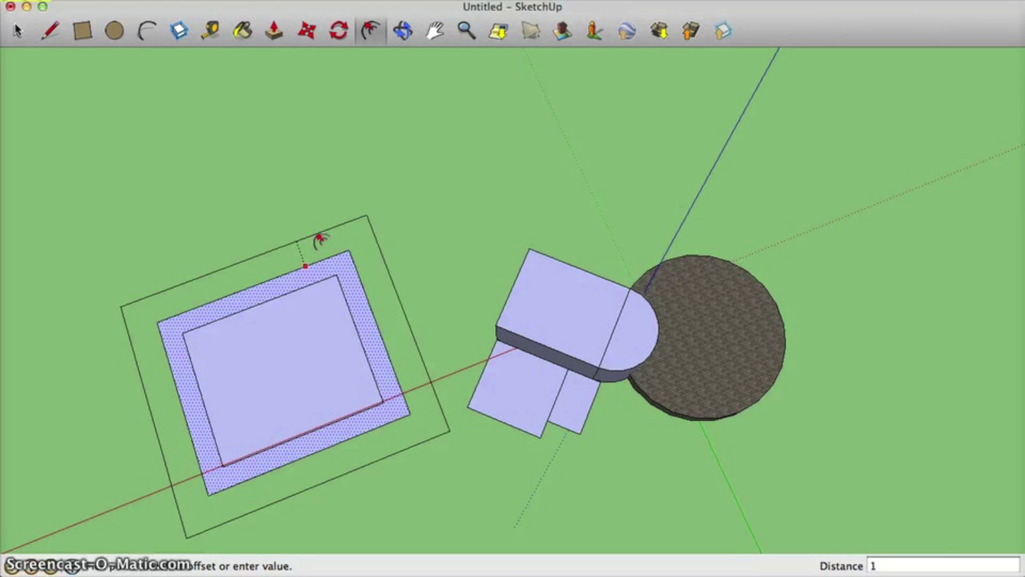
key(Return)
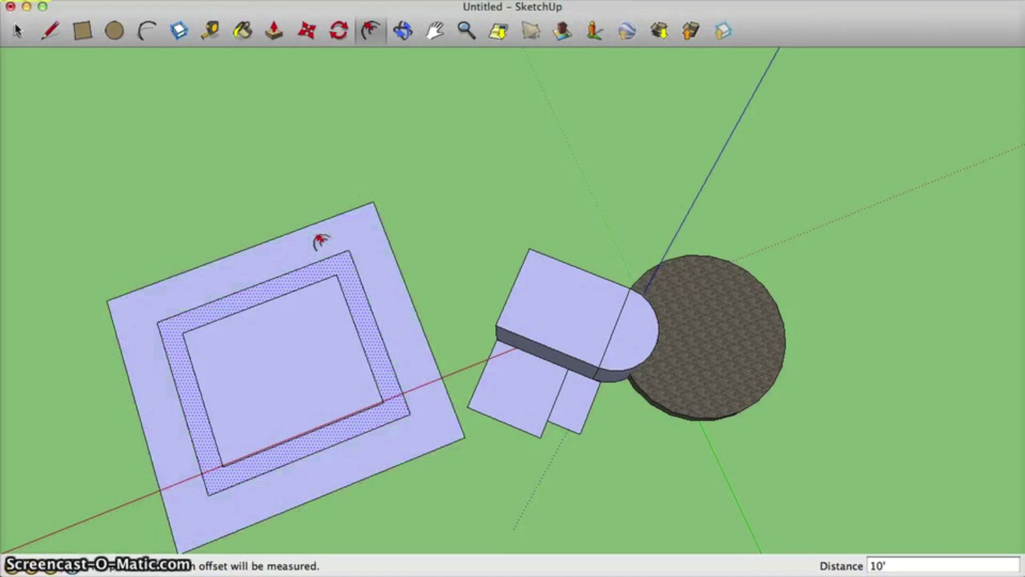
Offset the round platform's top edge outward to form a wider ring around it.
click(316, 313)
click(904, 396)
click(789, 355)
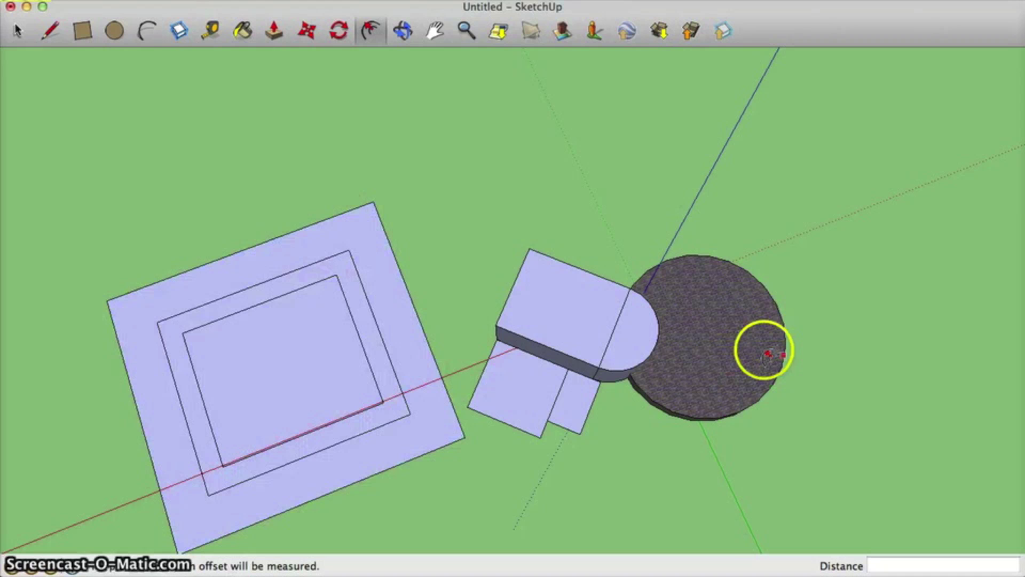
click(774, 345)
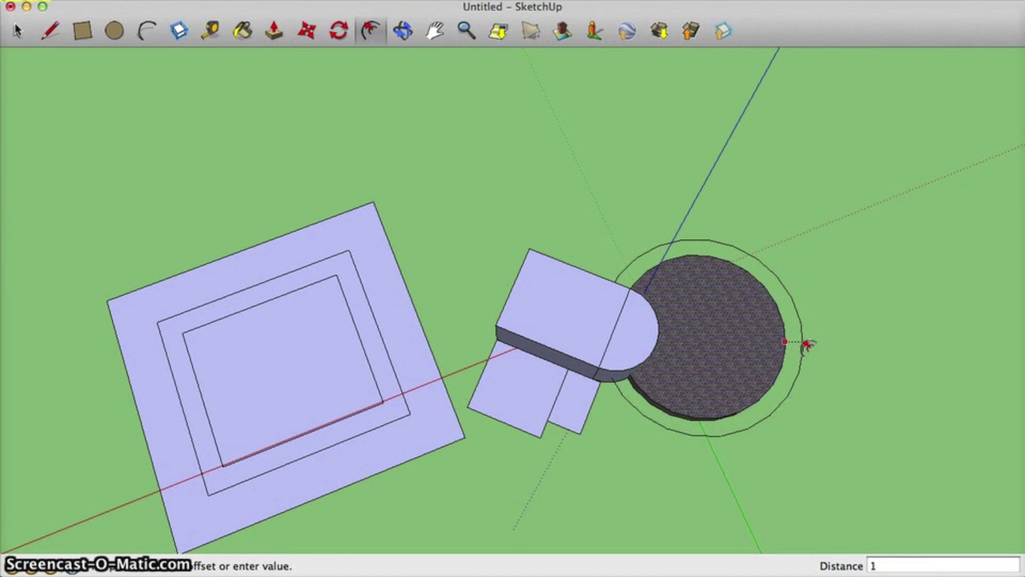
click(807, 344)
Offset the edges of the large ground rectangle beside the box inward by 5'.
middle_drag(790, 389, 795, 297)
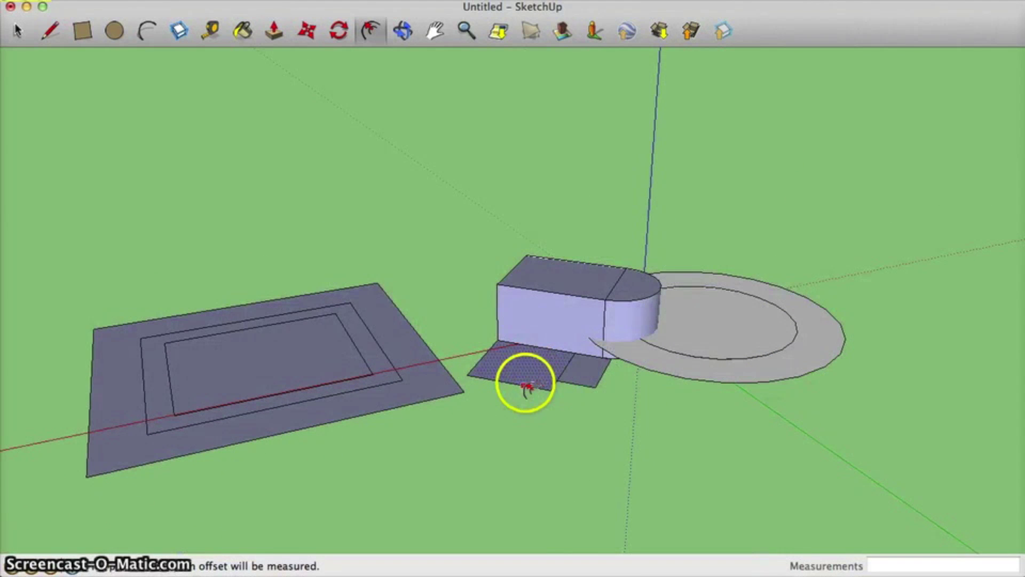
middle_drag(528, 380, 517, 425)
scroll(517, 421, up, 5)
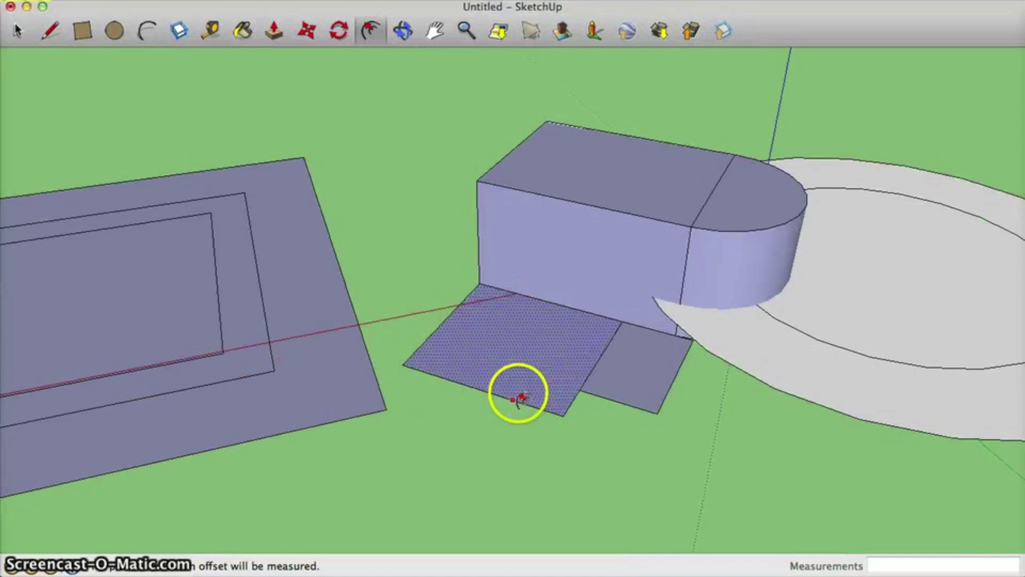
click(519, 400)
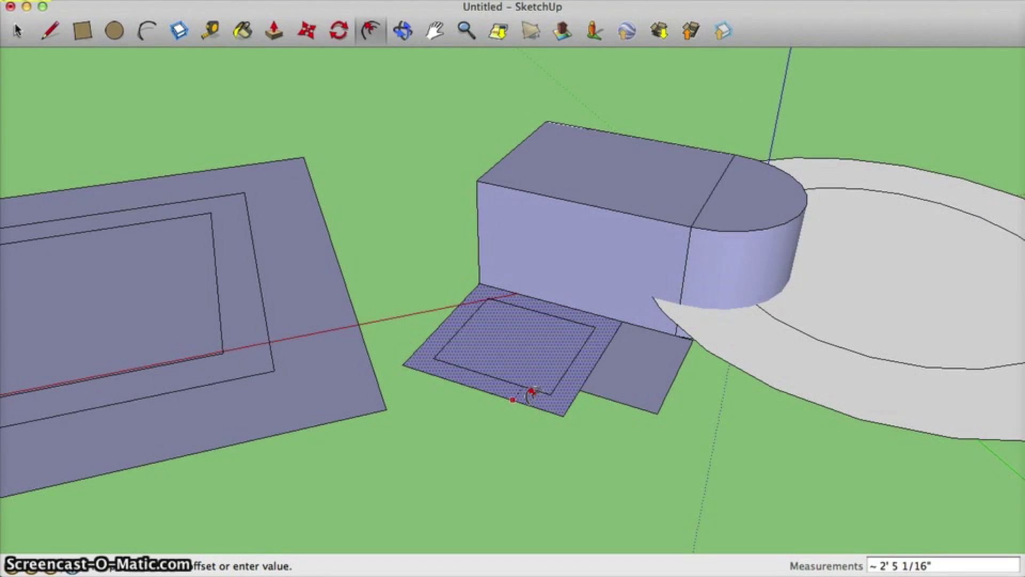
text(5')
key(Return)
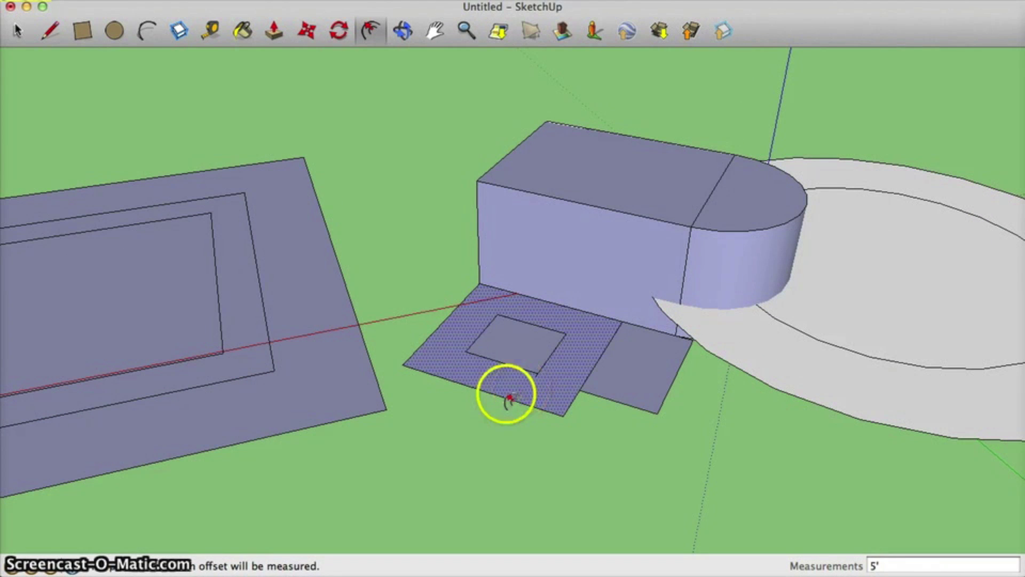
Orbit, pan and zoom around the whole model to view the ground rectangles, box and round platform from above.
scroll(503, 403, down, 3)
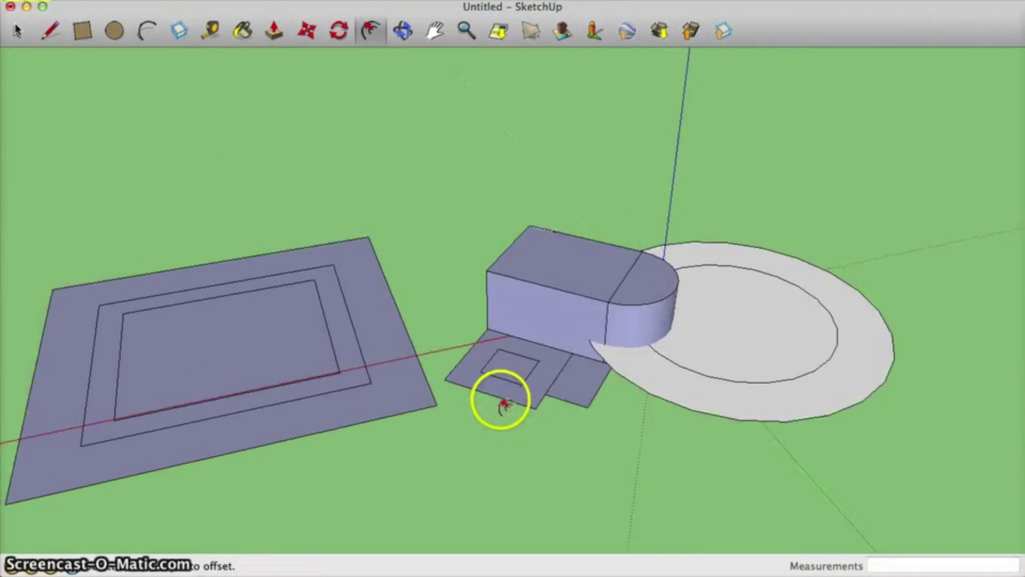
scroll(504, 403, down, 1)
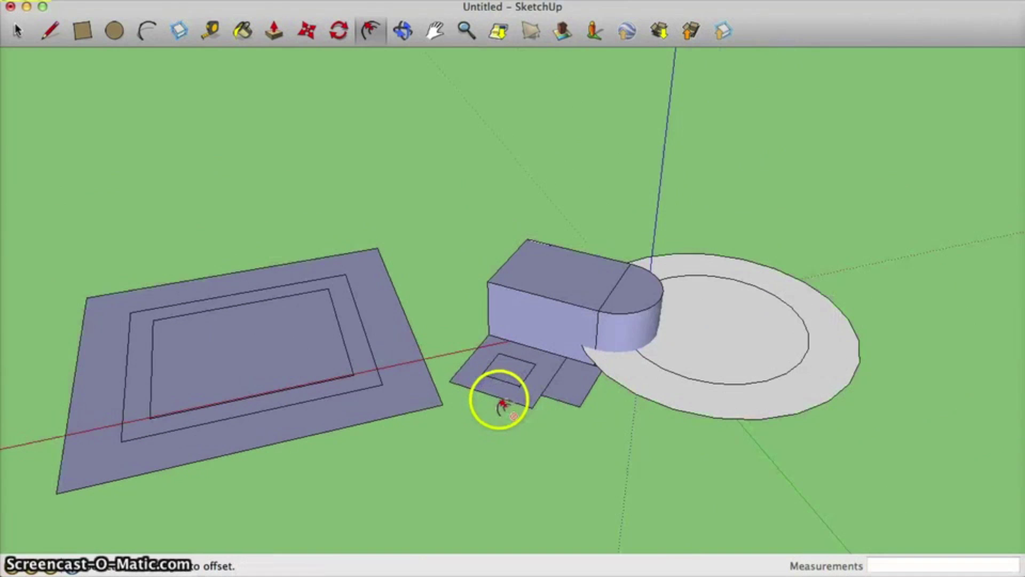
click(404, 32)
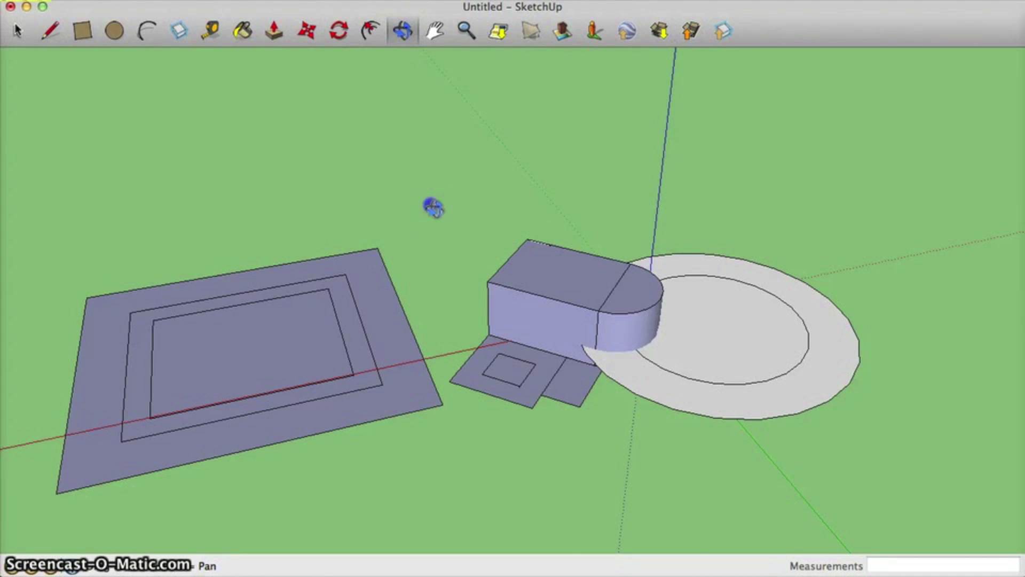
drag(433, 208, 383, 376)
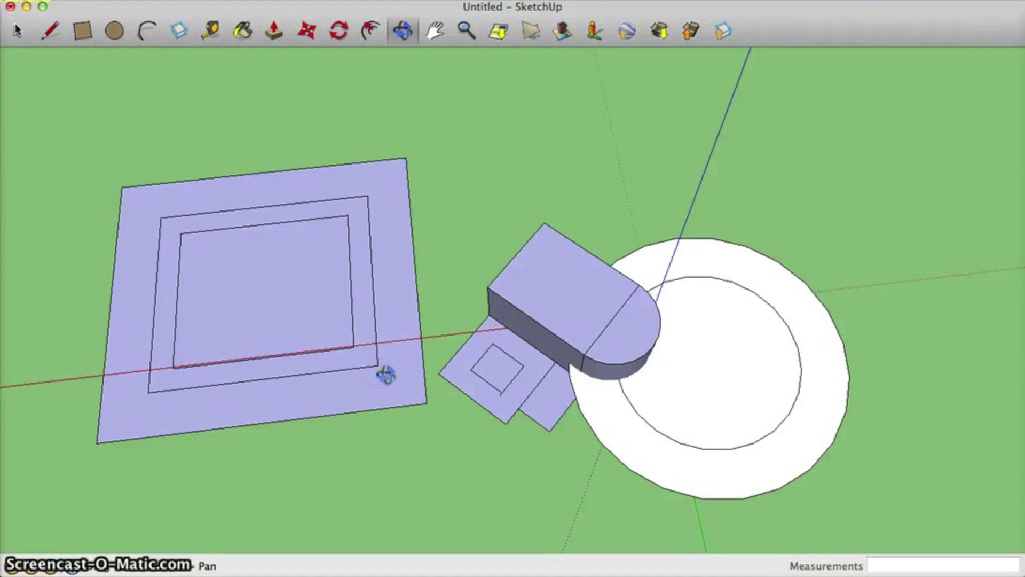
click(435, 31)
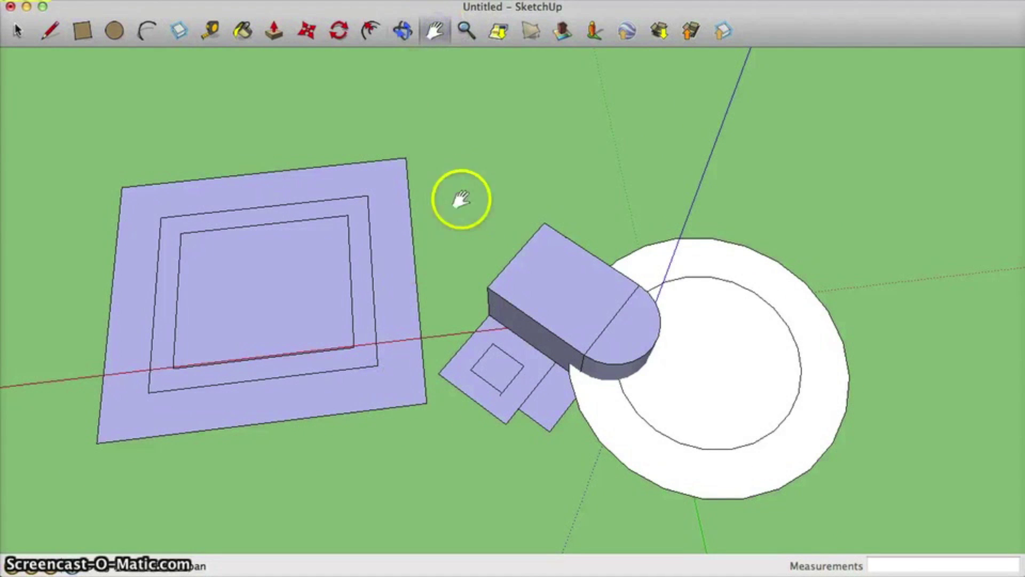
drag(495, 281, 478, 311)
scroll(382, 299, up, 3)
scroll(382, 299, down, 3)
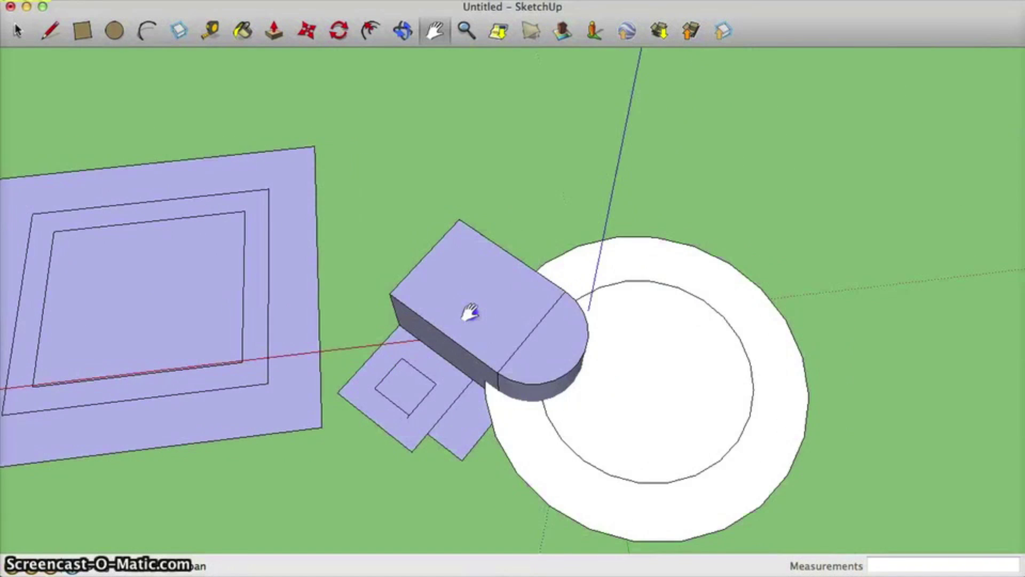
click(467, 31)
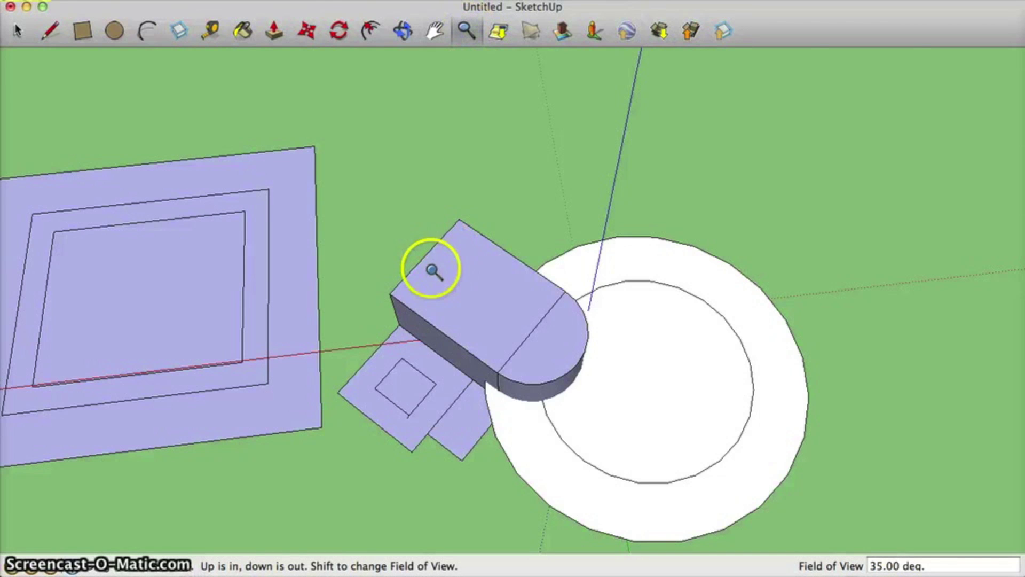
drag(426, 282, 423, 306)
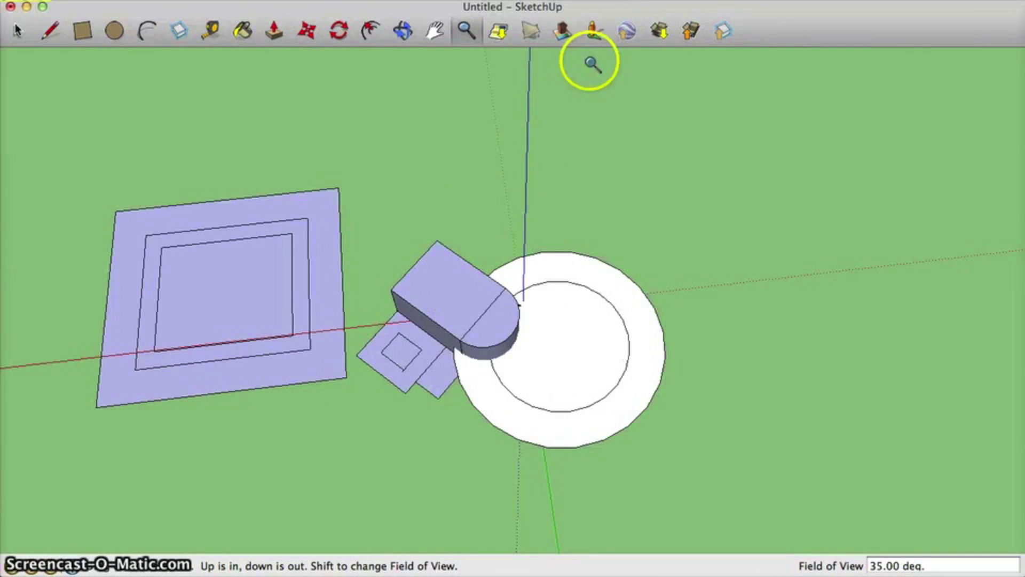
Search the Google 3D Warehouse for corvette models.
click(662, 33)
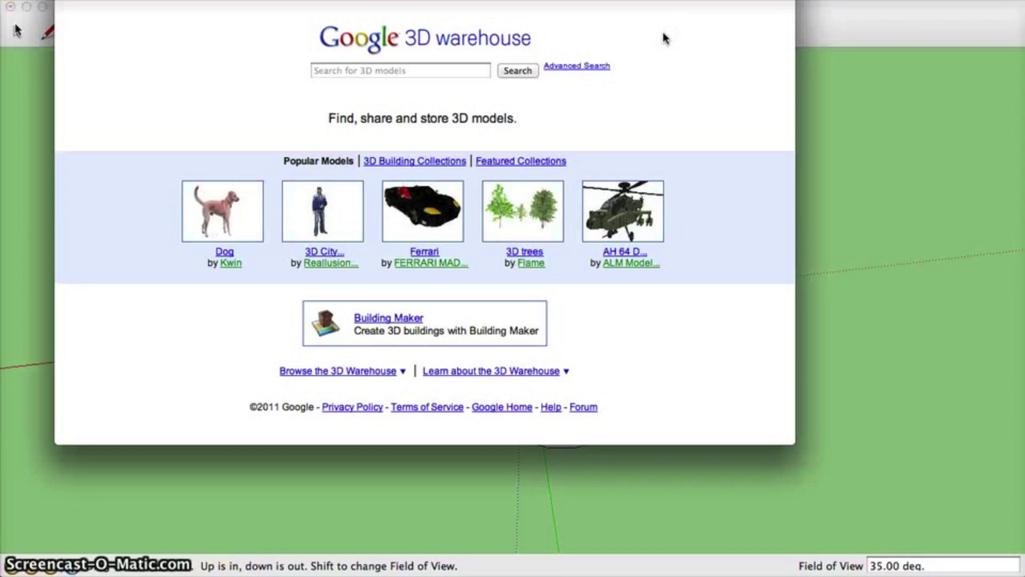
click(419, 74)
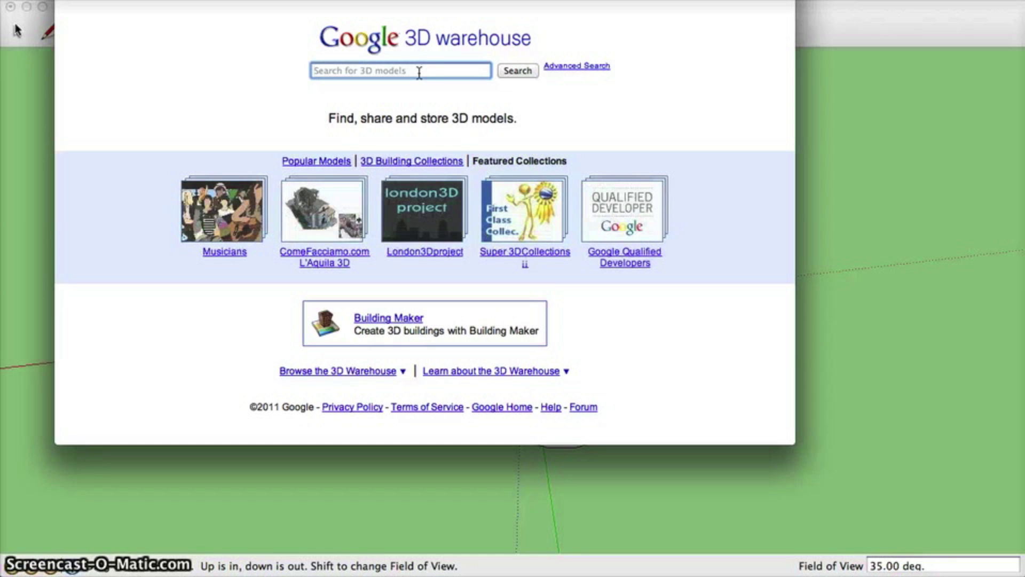
text(corvette)
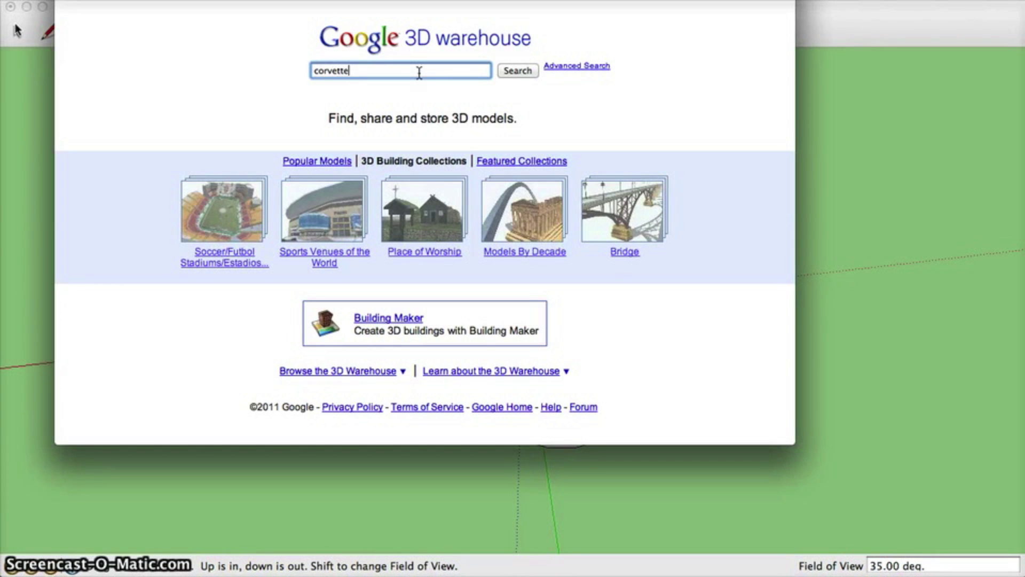
key(Return)
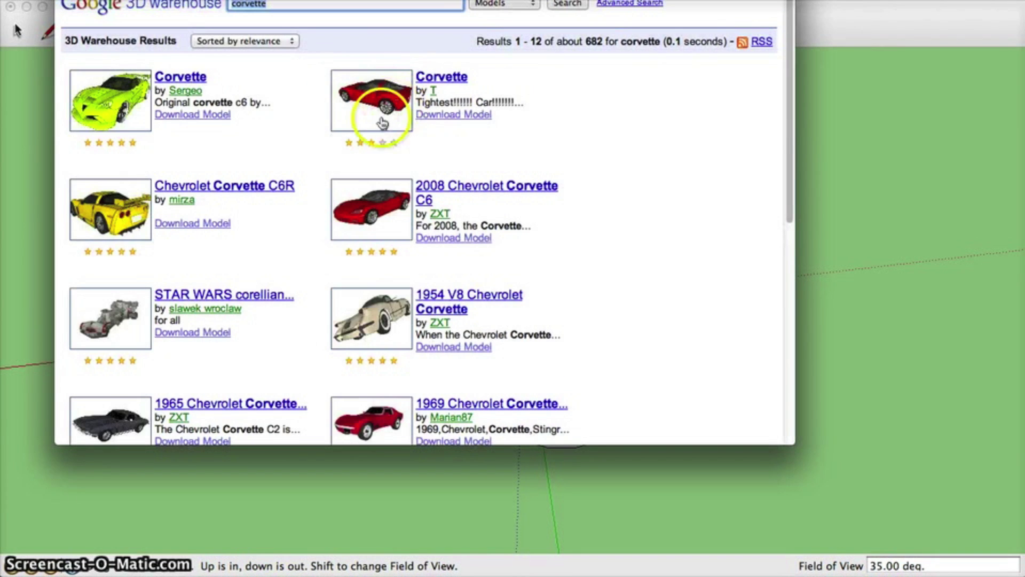
Load the 2008 Chevrolet Corvette C6 directly into the model and place it inside the round platform's inner circle.
click(374, 212)
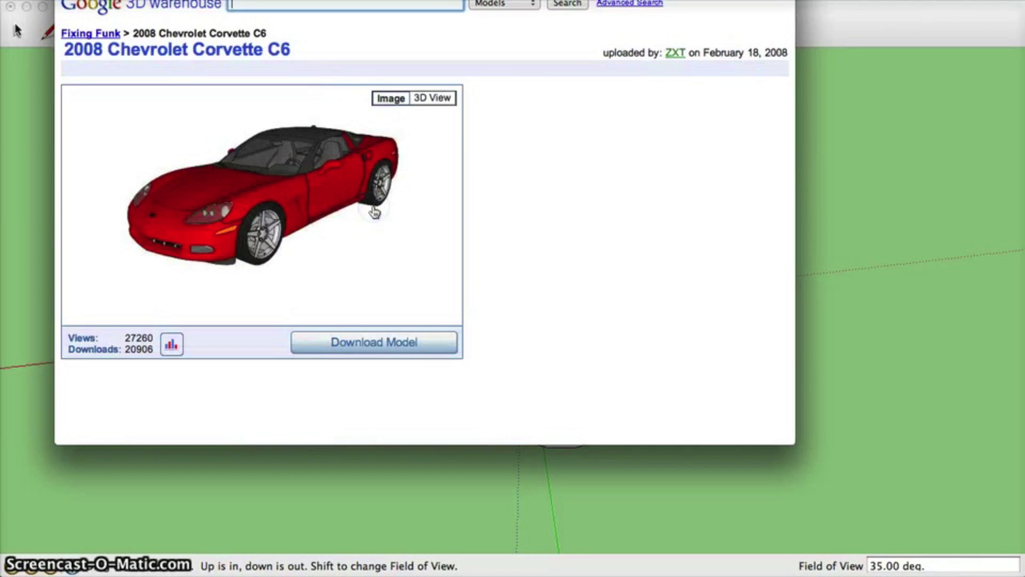
click(375, 341)
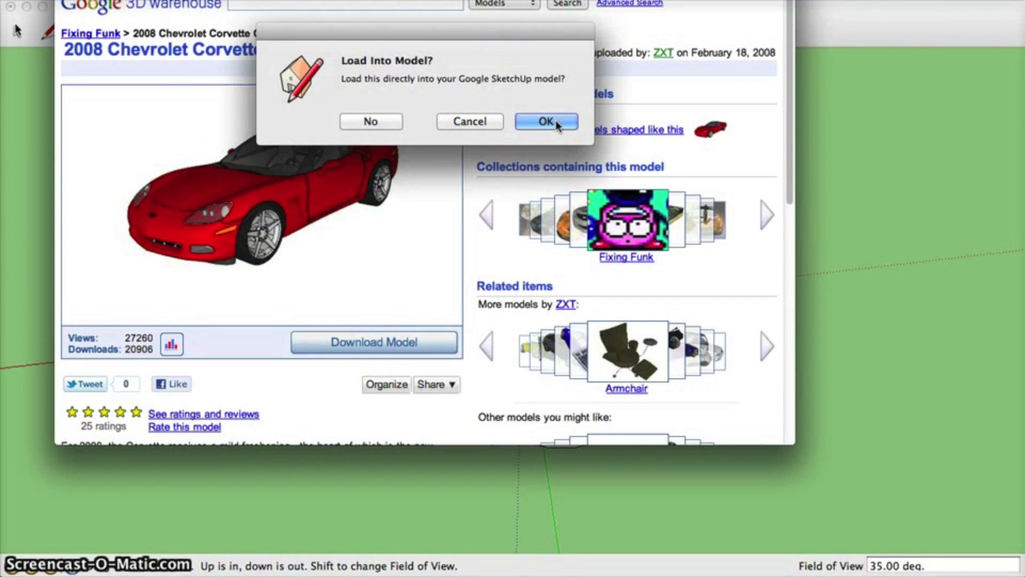
click(556, 123)
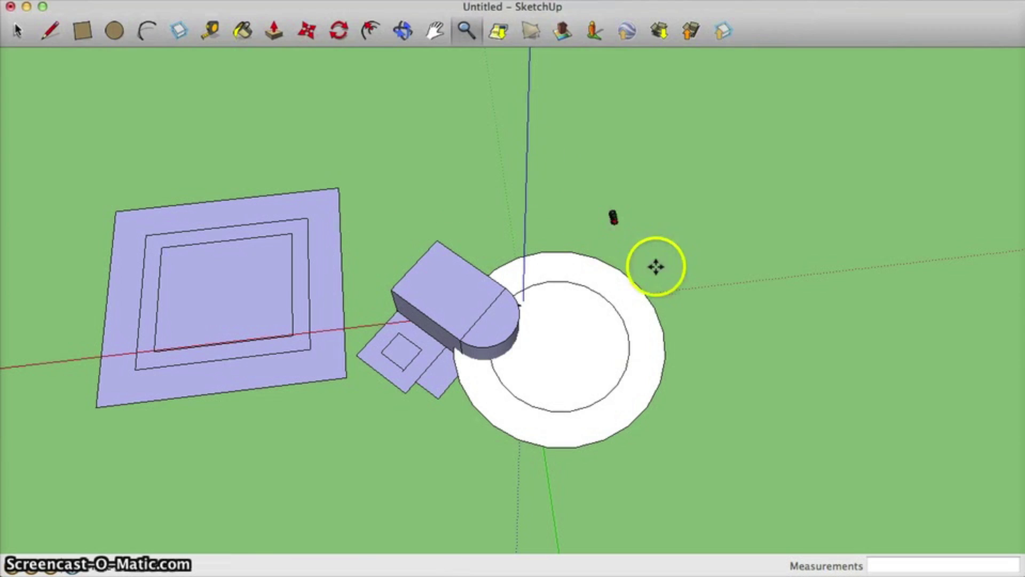
click(579, 343)
scroll(573, 342, up, 5)
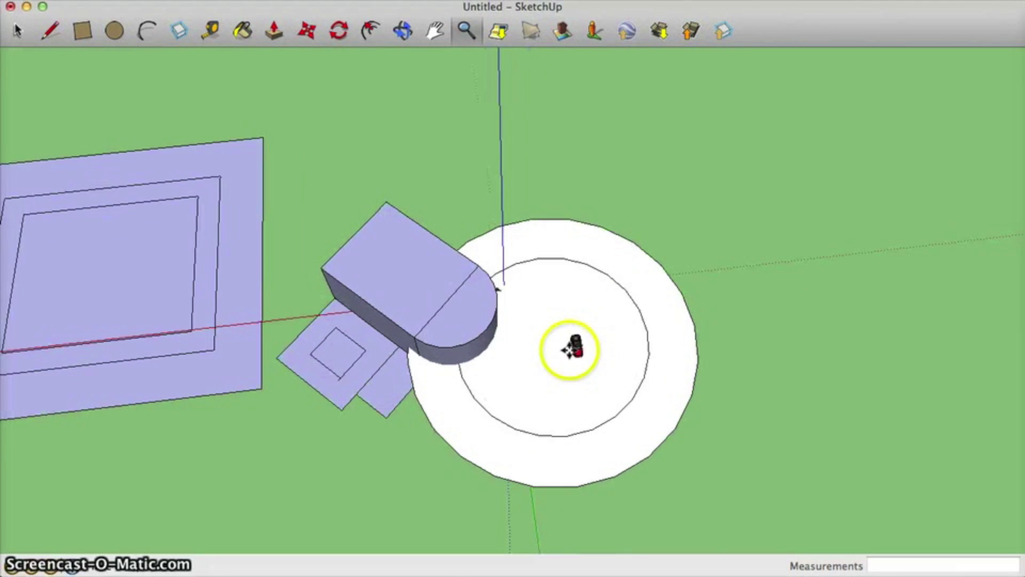
drag(351, 374, 484, 326)
key(m)
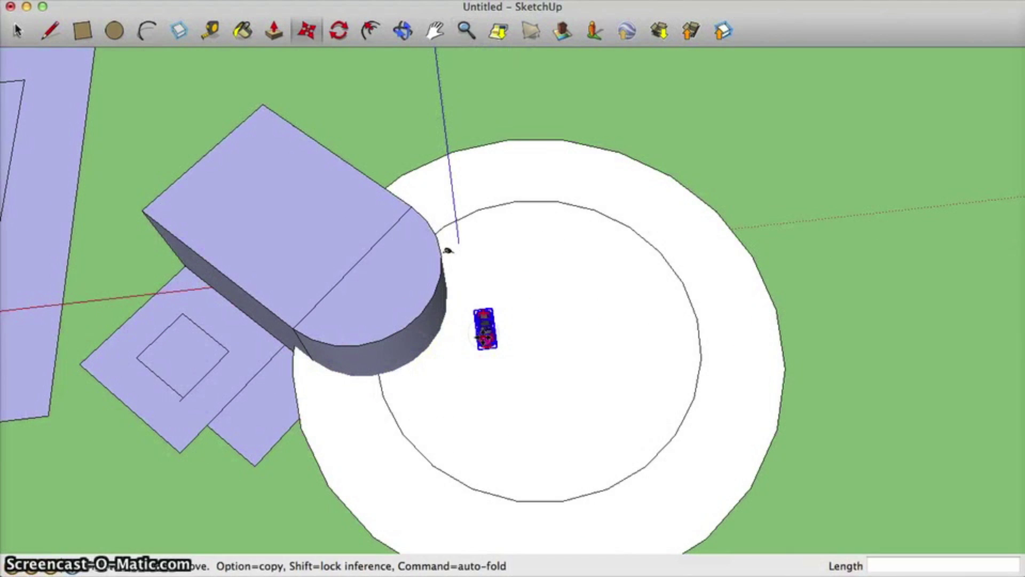
Examine the red Corvette up close from above, the front, the side wheels and the rear.
scroll(481, 355, up, 6)
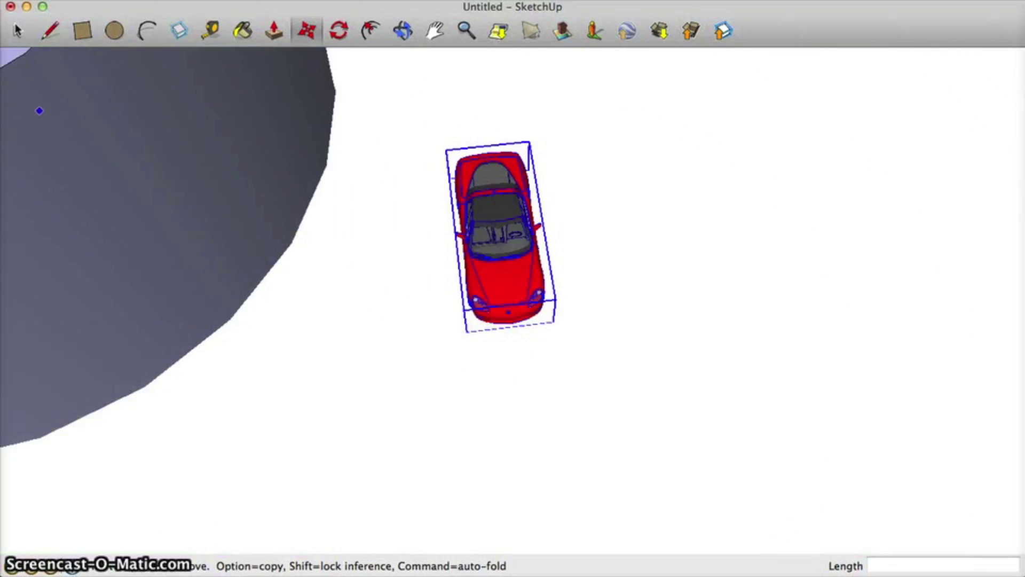
click(373, 240)
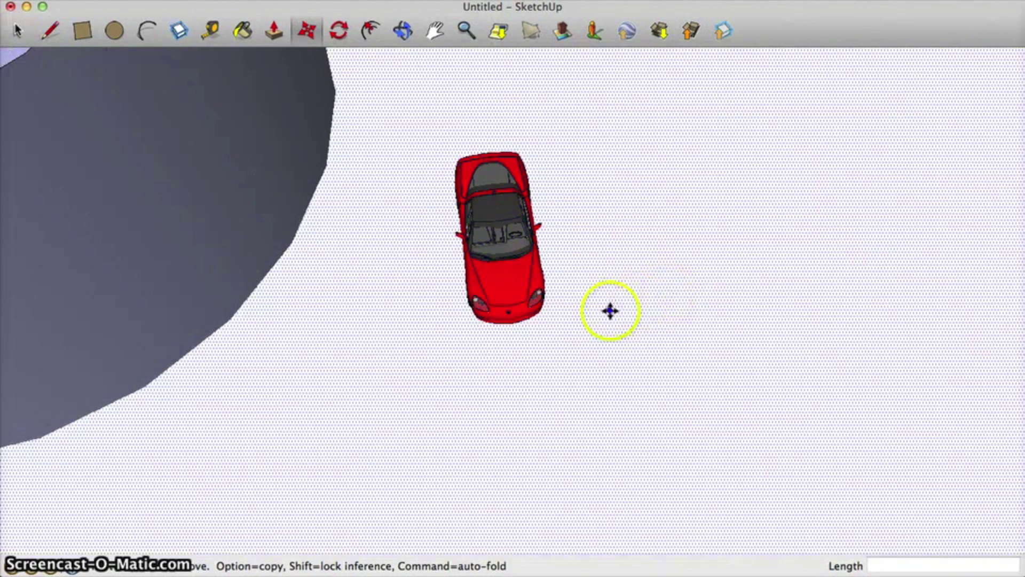
middle_drag(621, 321, 590, 169)
scroll(574, 190, up, 4)
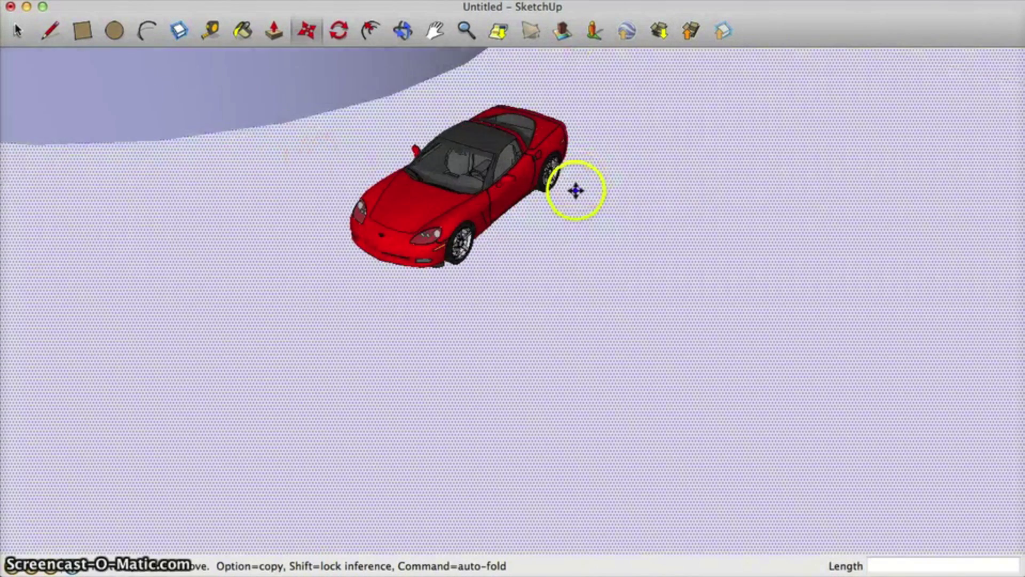
middle_drag(533, 224, 435, 235)
scroll(684, 167, up, 4)
click(435, 30)
scroll(435, 234, up, 3)
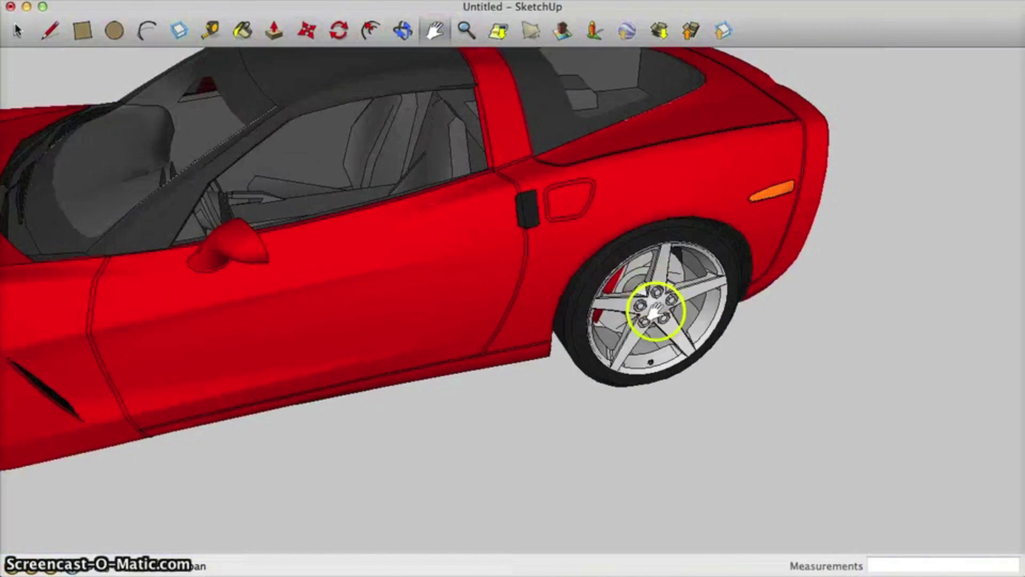
drag(664, 304, 414, 265)
scroll(414, 264, down, 4)
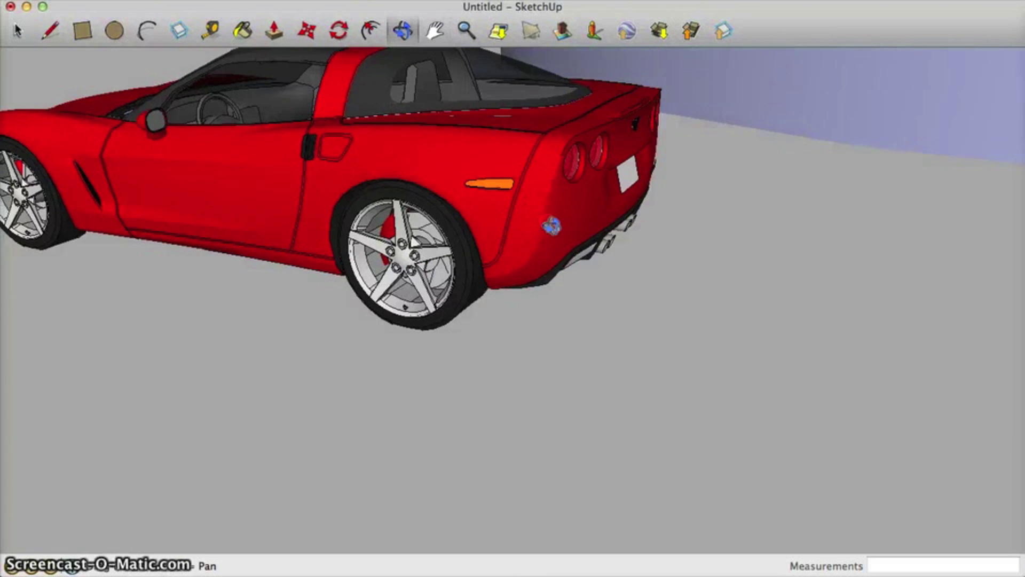